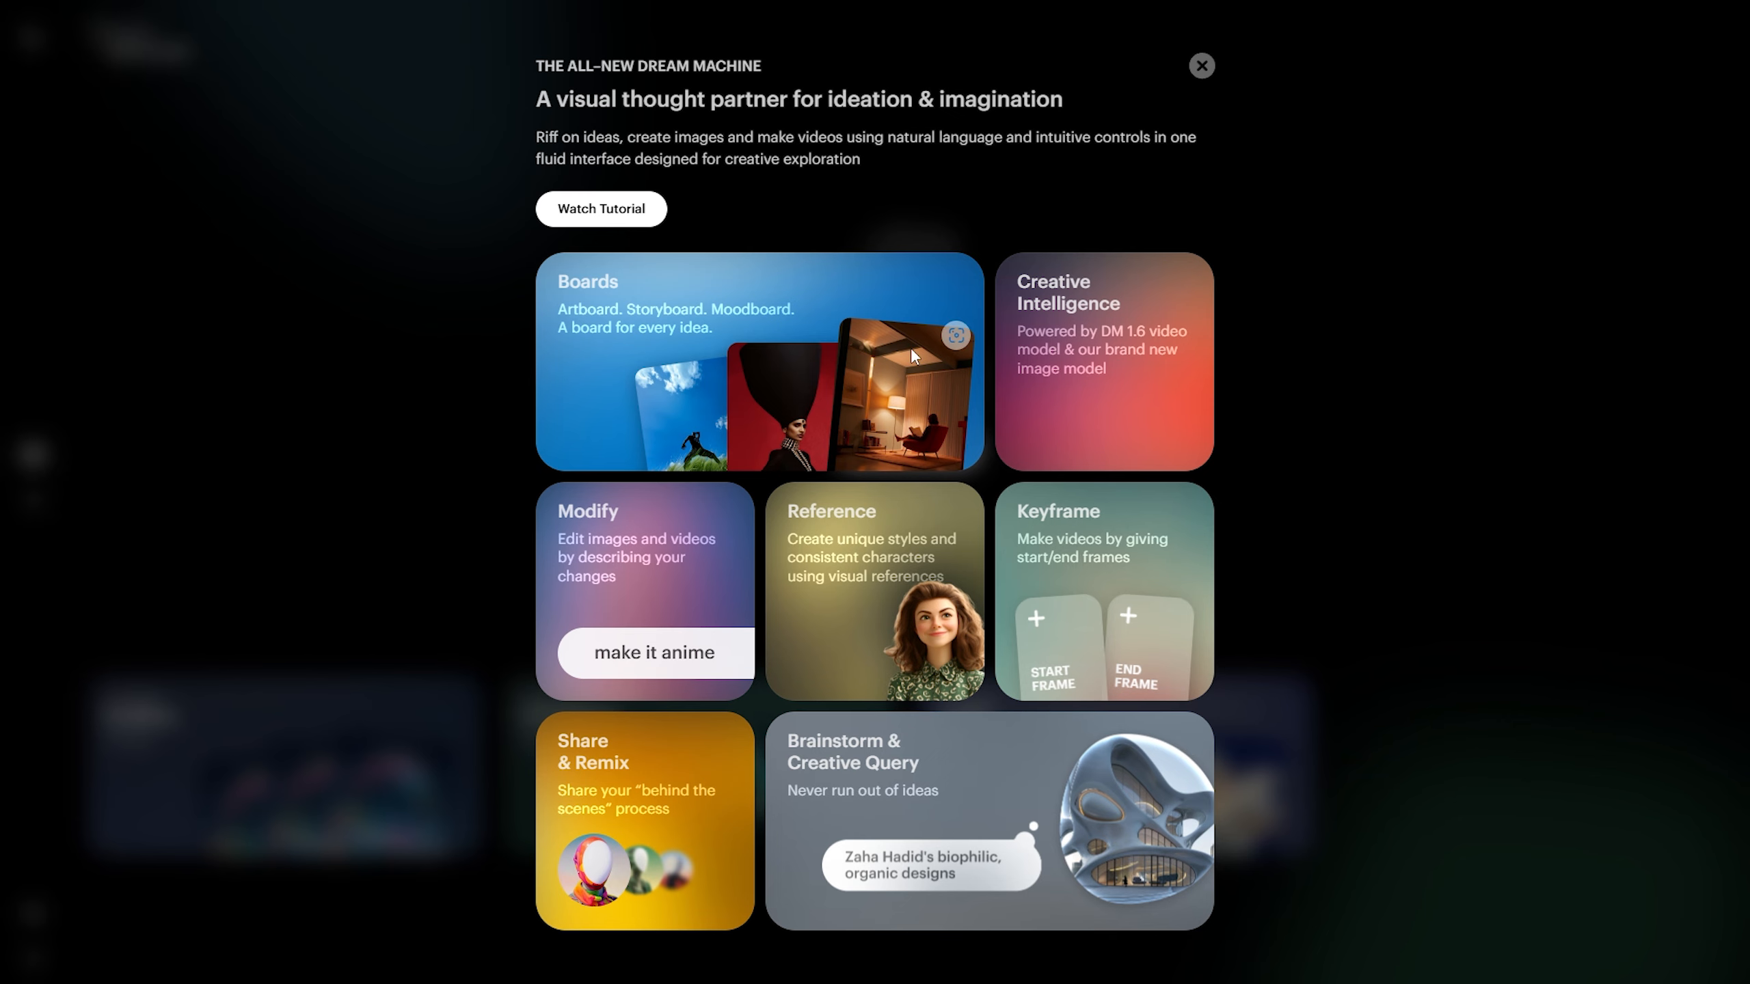
Dismiss the introduction overlay and start a new board.
{"action": "left_click", "coordinate": [1200, 67]}
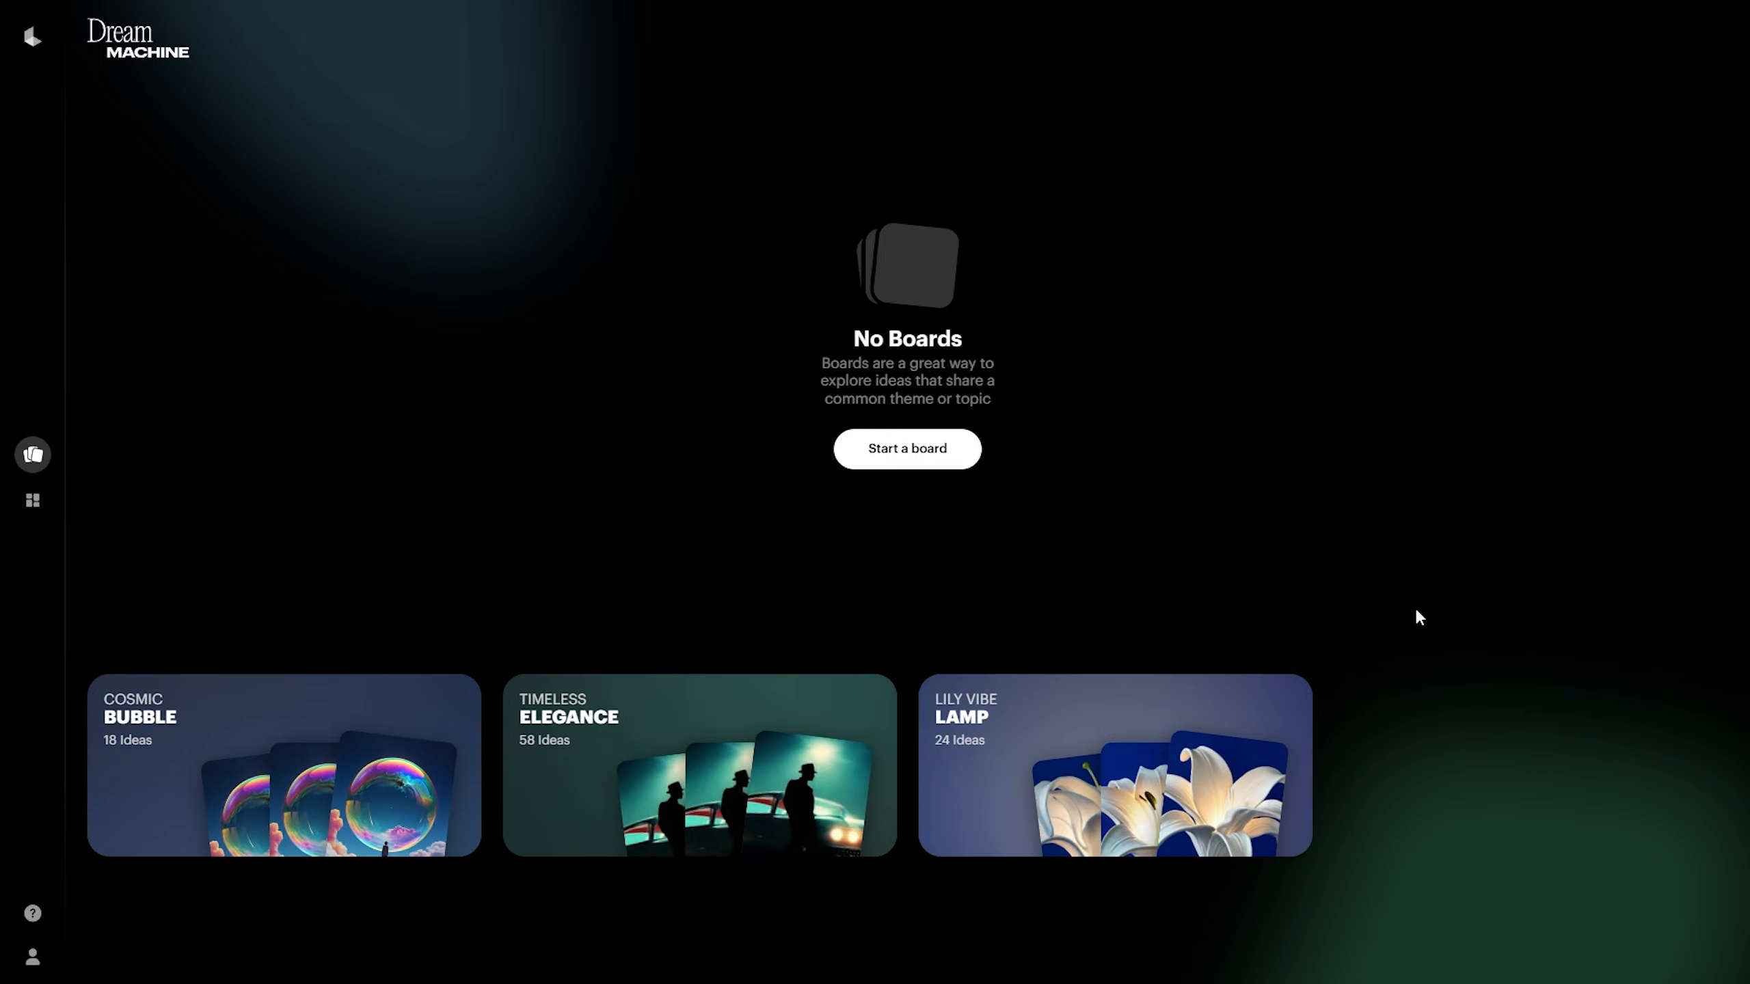
{"action": "left_click", "coordinate": [1160, 790]}
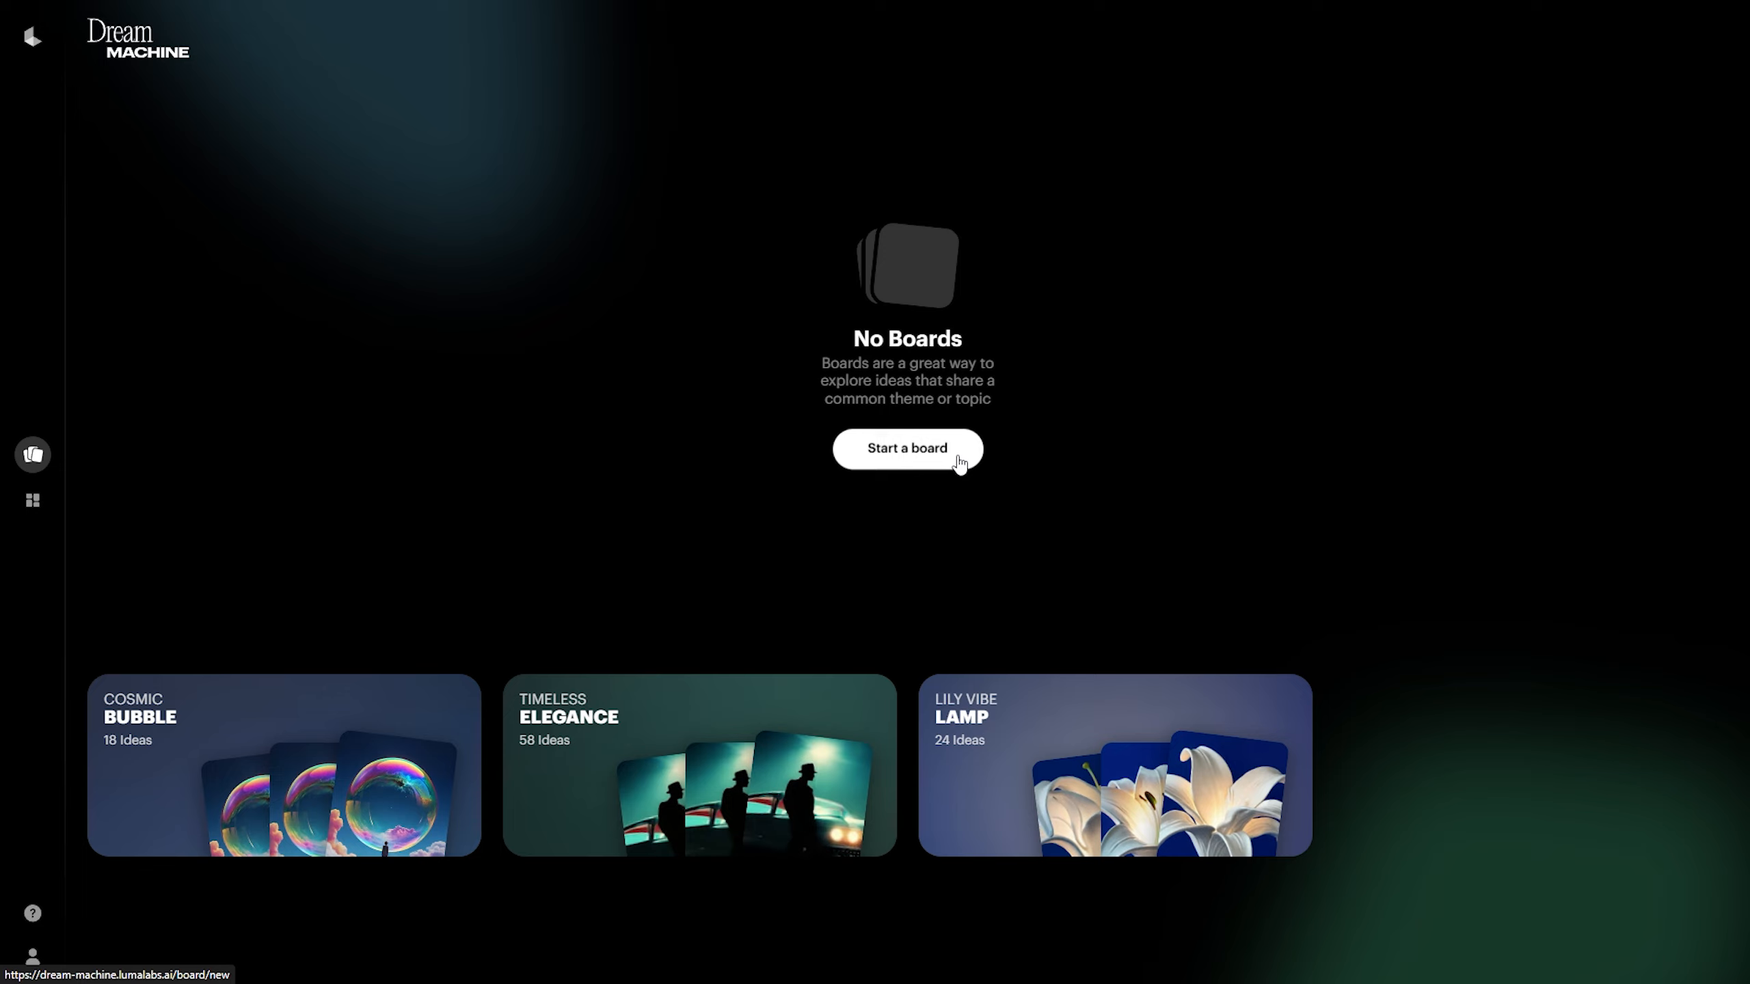
{"action": "left_click", "coordinate": [960, 466]}
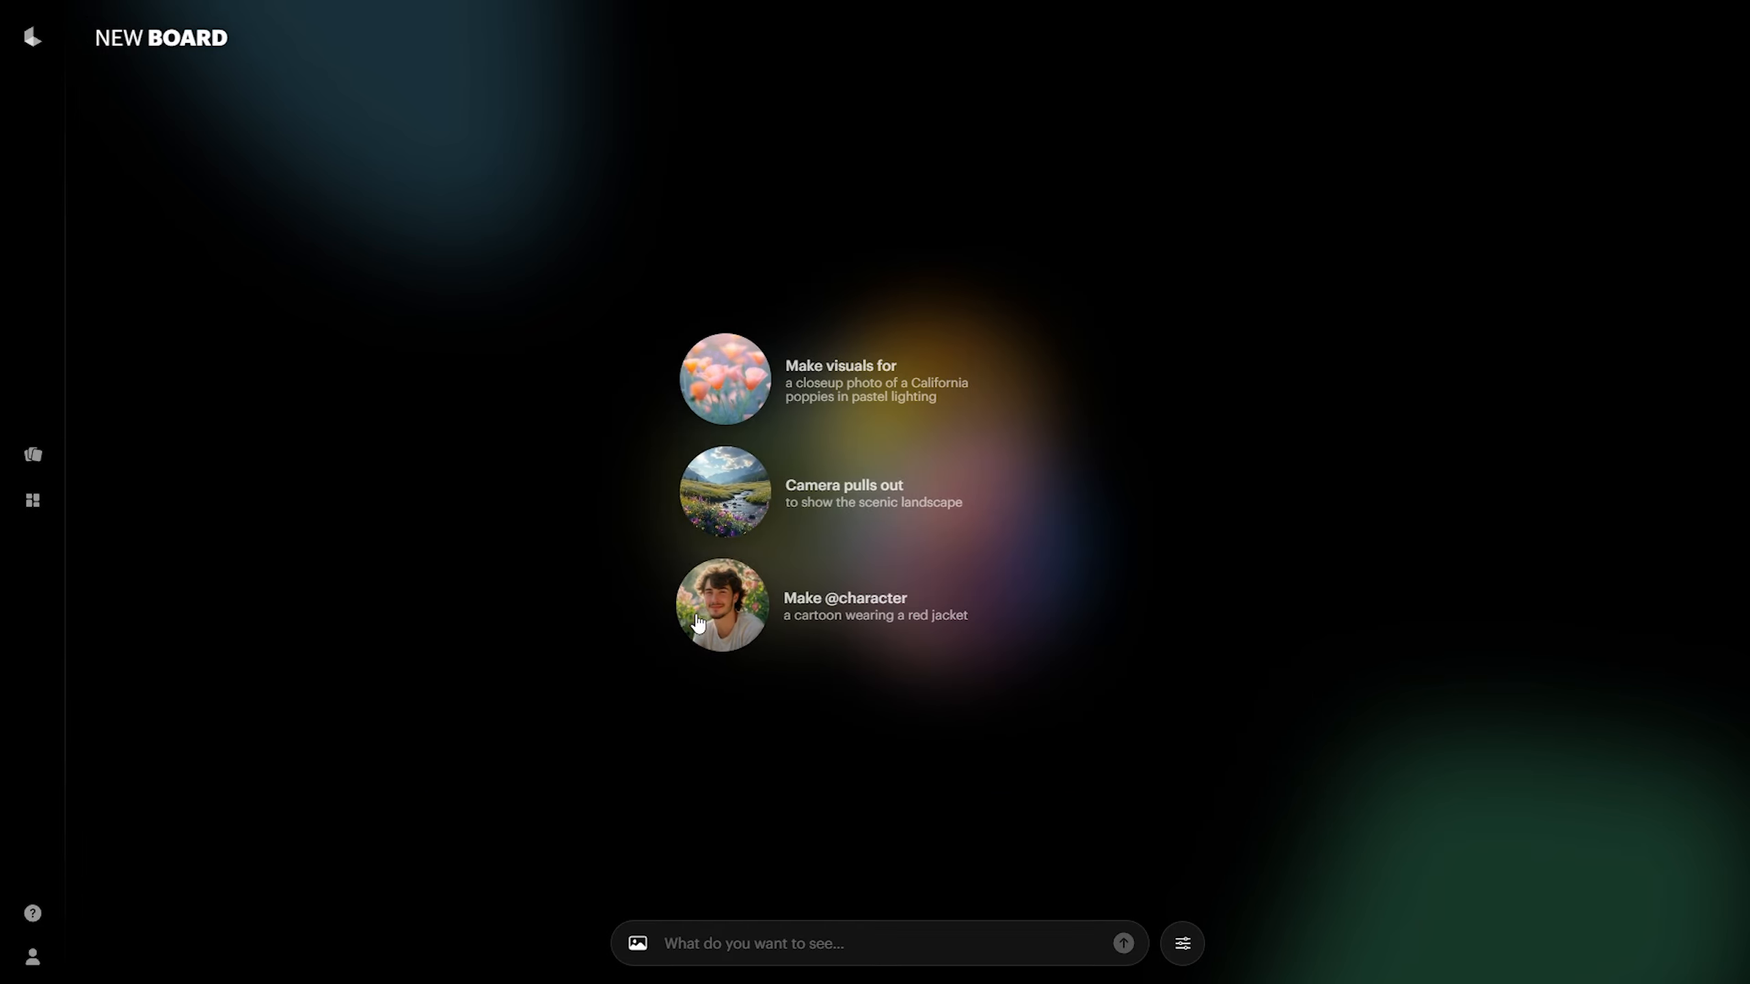
{"action": "left_click", "coordinate": [702, 388]}
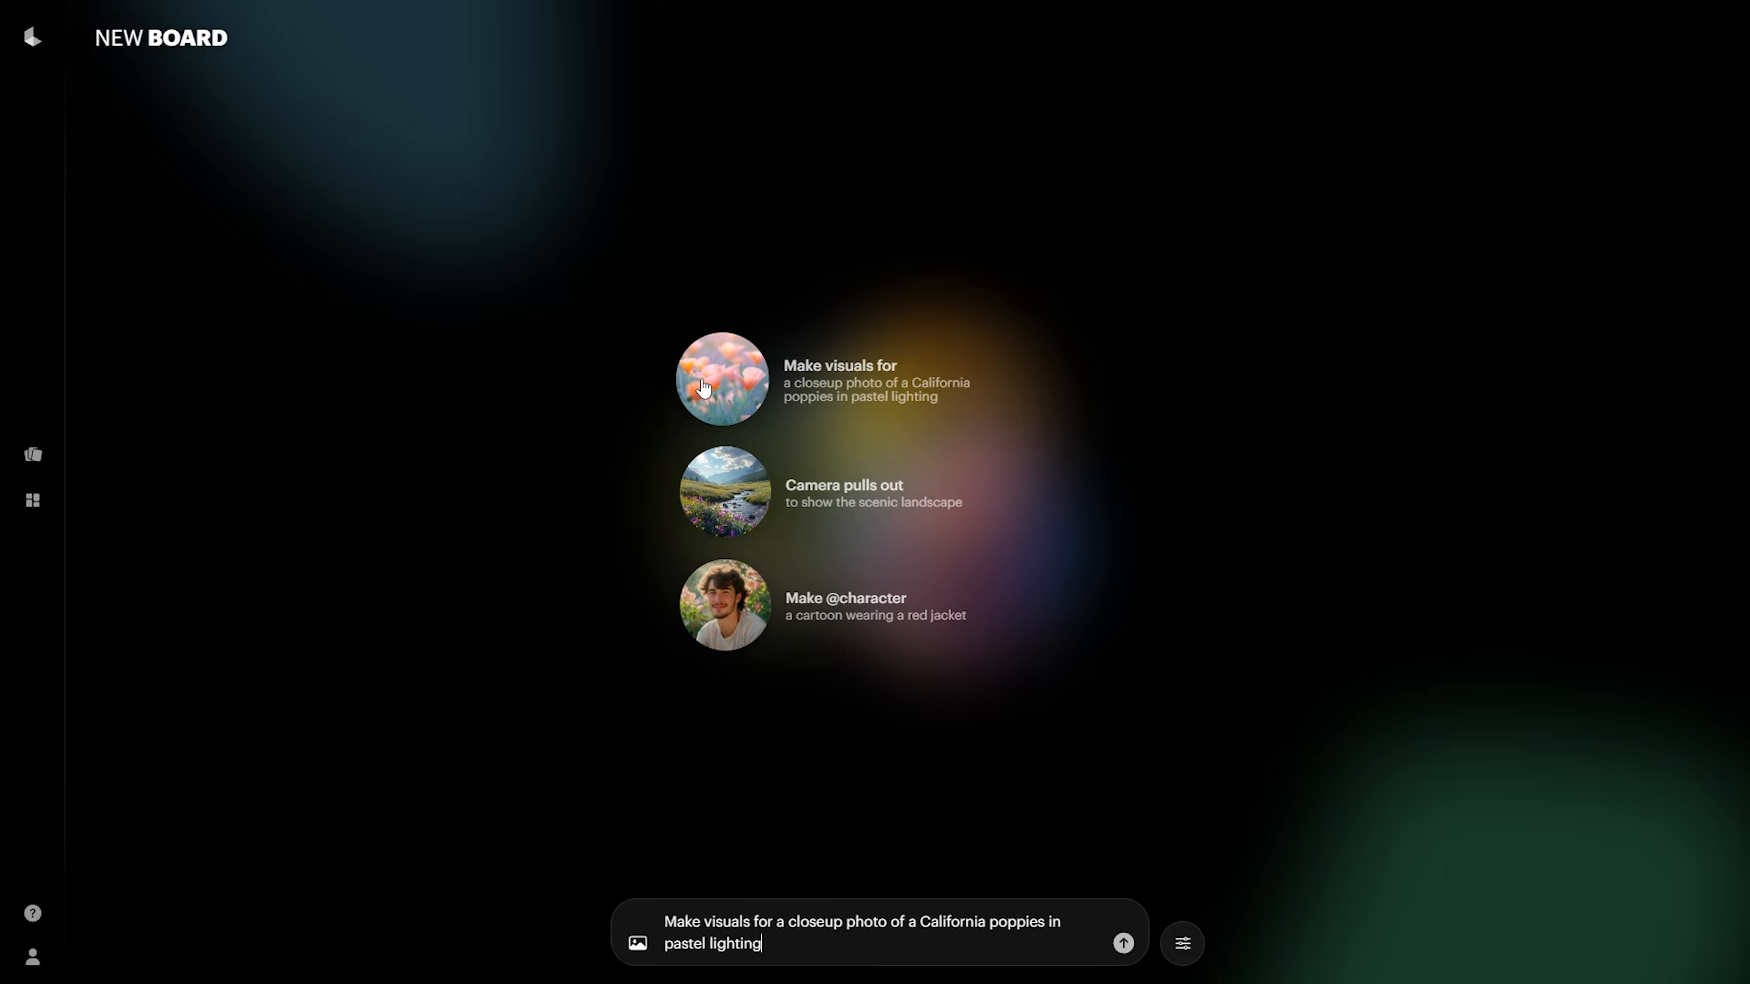
{"action": "left_click_drag", "start_coordinate": [768, 945], "coordinate": [626, 919]}
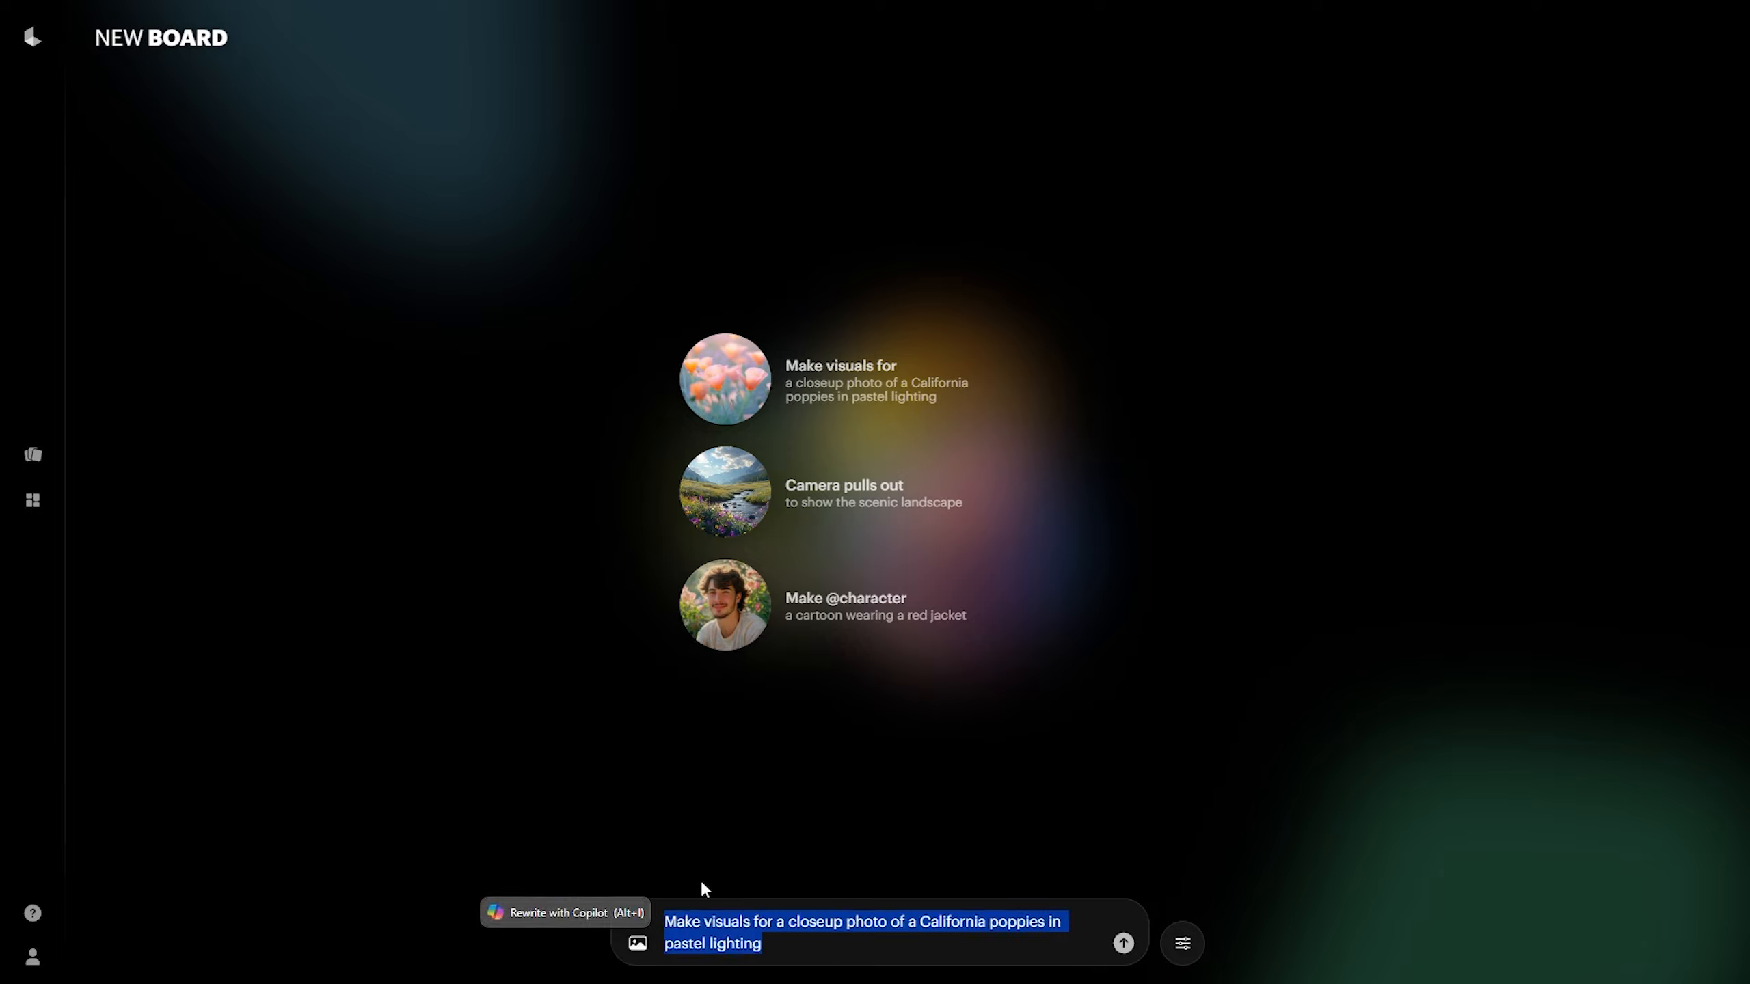
{"action": "key", "text": "BackSpace"}
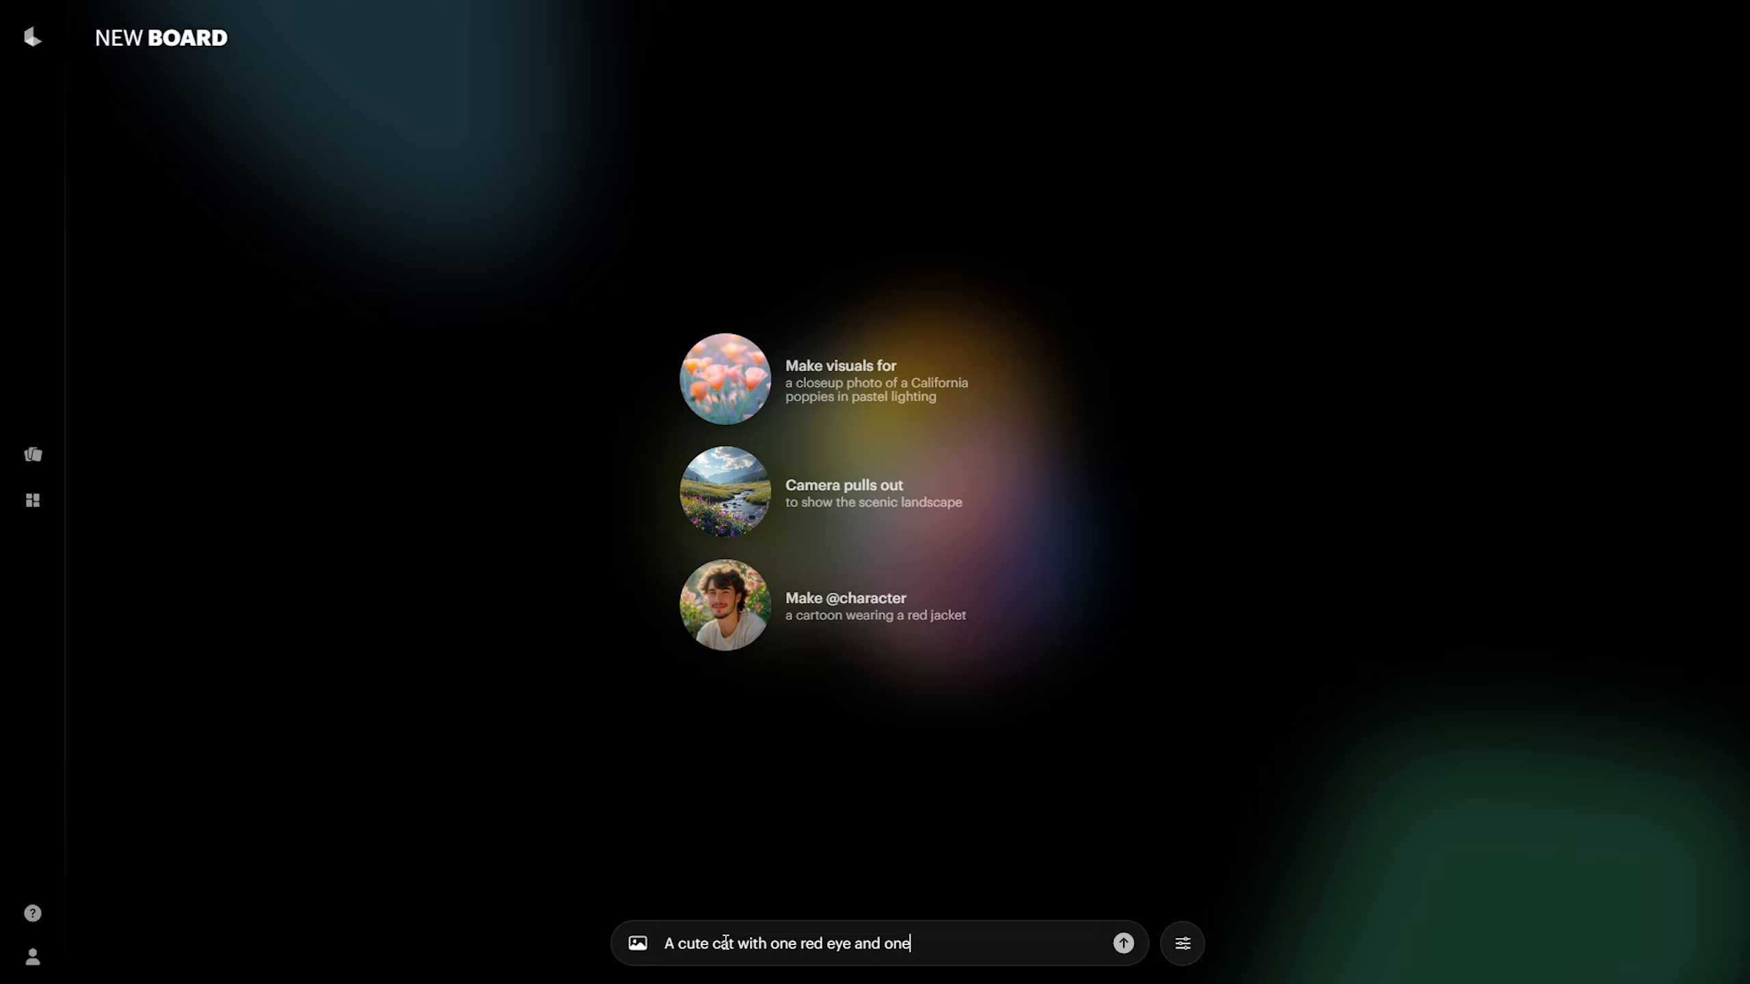
Generate images from the prompt "A cute cat with one red eye and one blue eye".
{"action": "key", "text": "Return"}
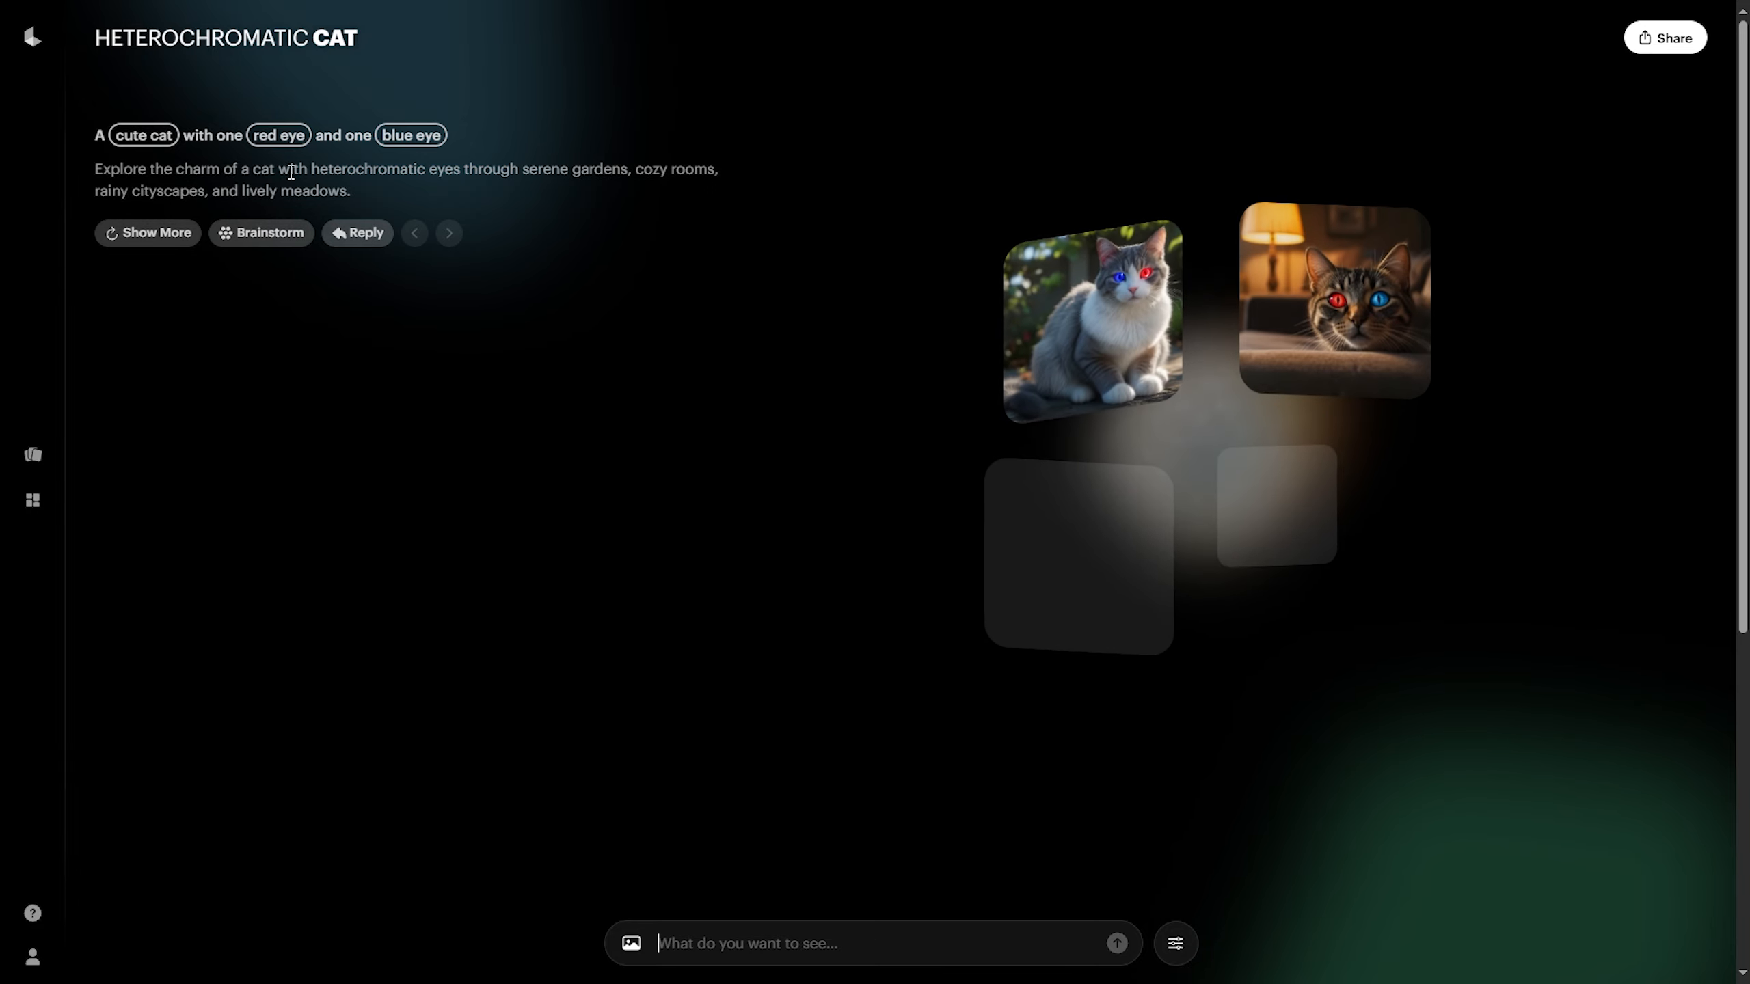
{"action": "mouse_move", "coordinate": [971, 585]}
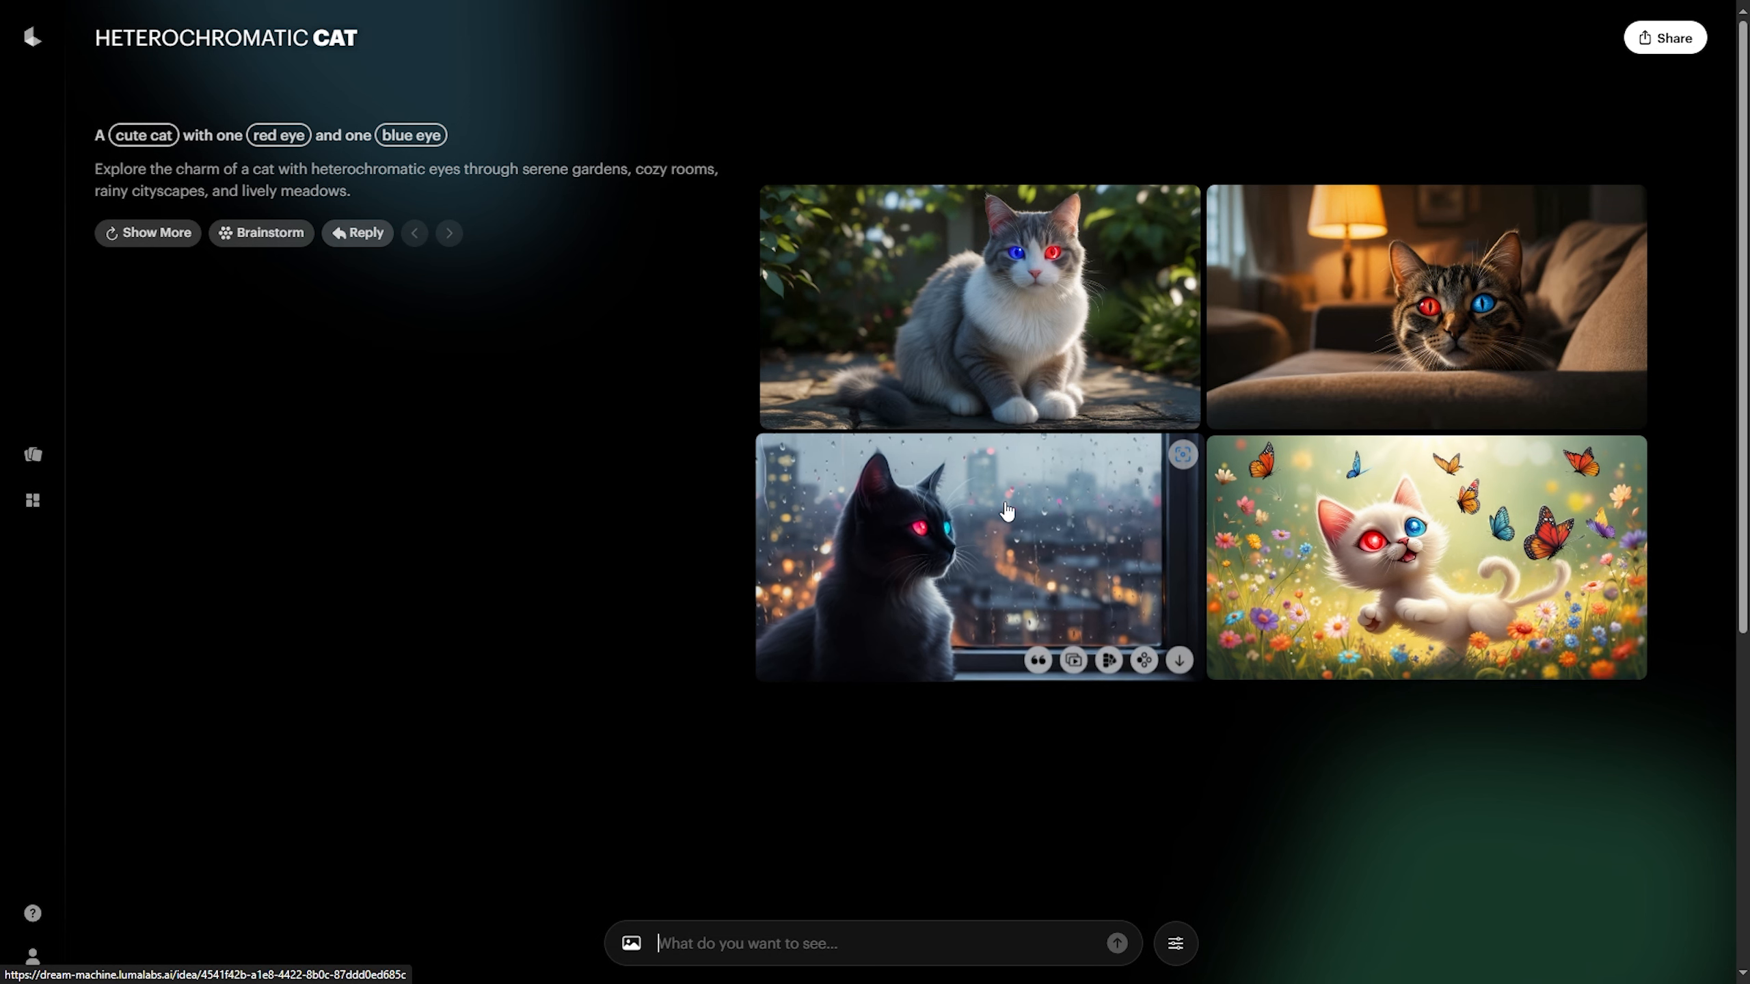
Modify the image of the grey-and-white garden cat with the prompt "a red tree in the background" and generate the variations.
{"action": "mouse_move", "coordinate": [1161, 370]}
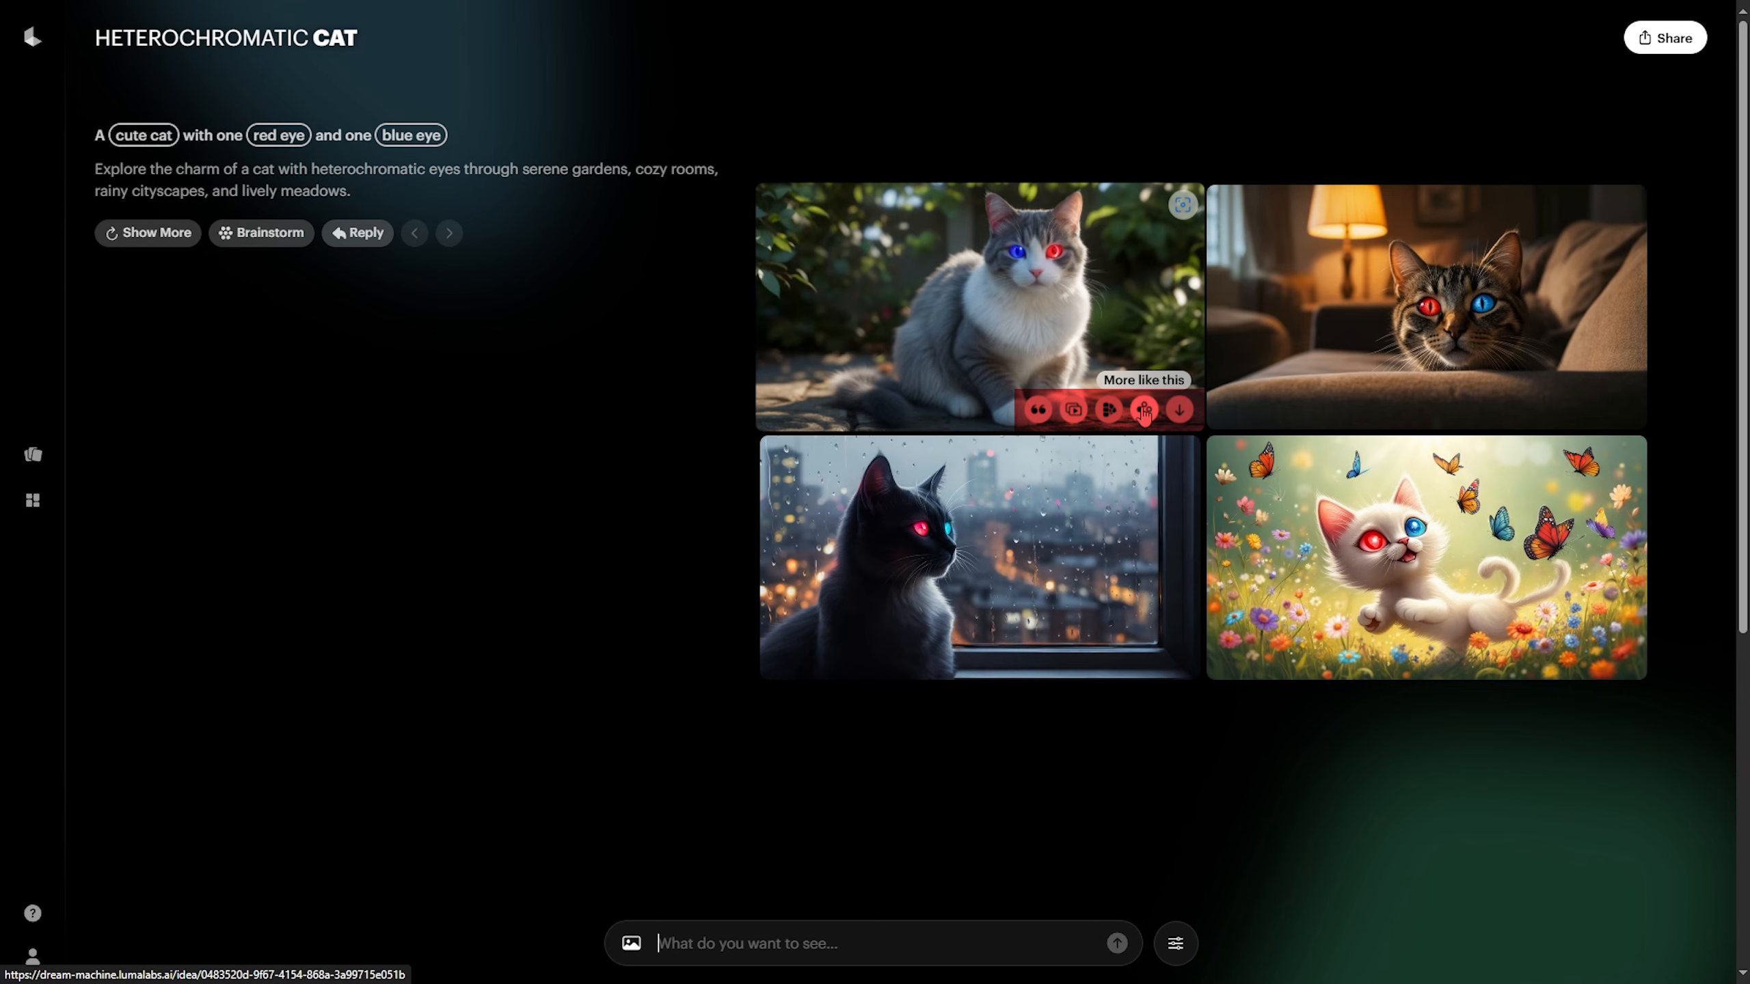
{"action": "left_click", "coordinate": [1042, 422]}
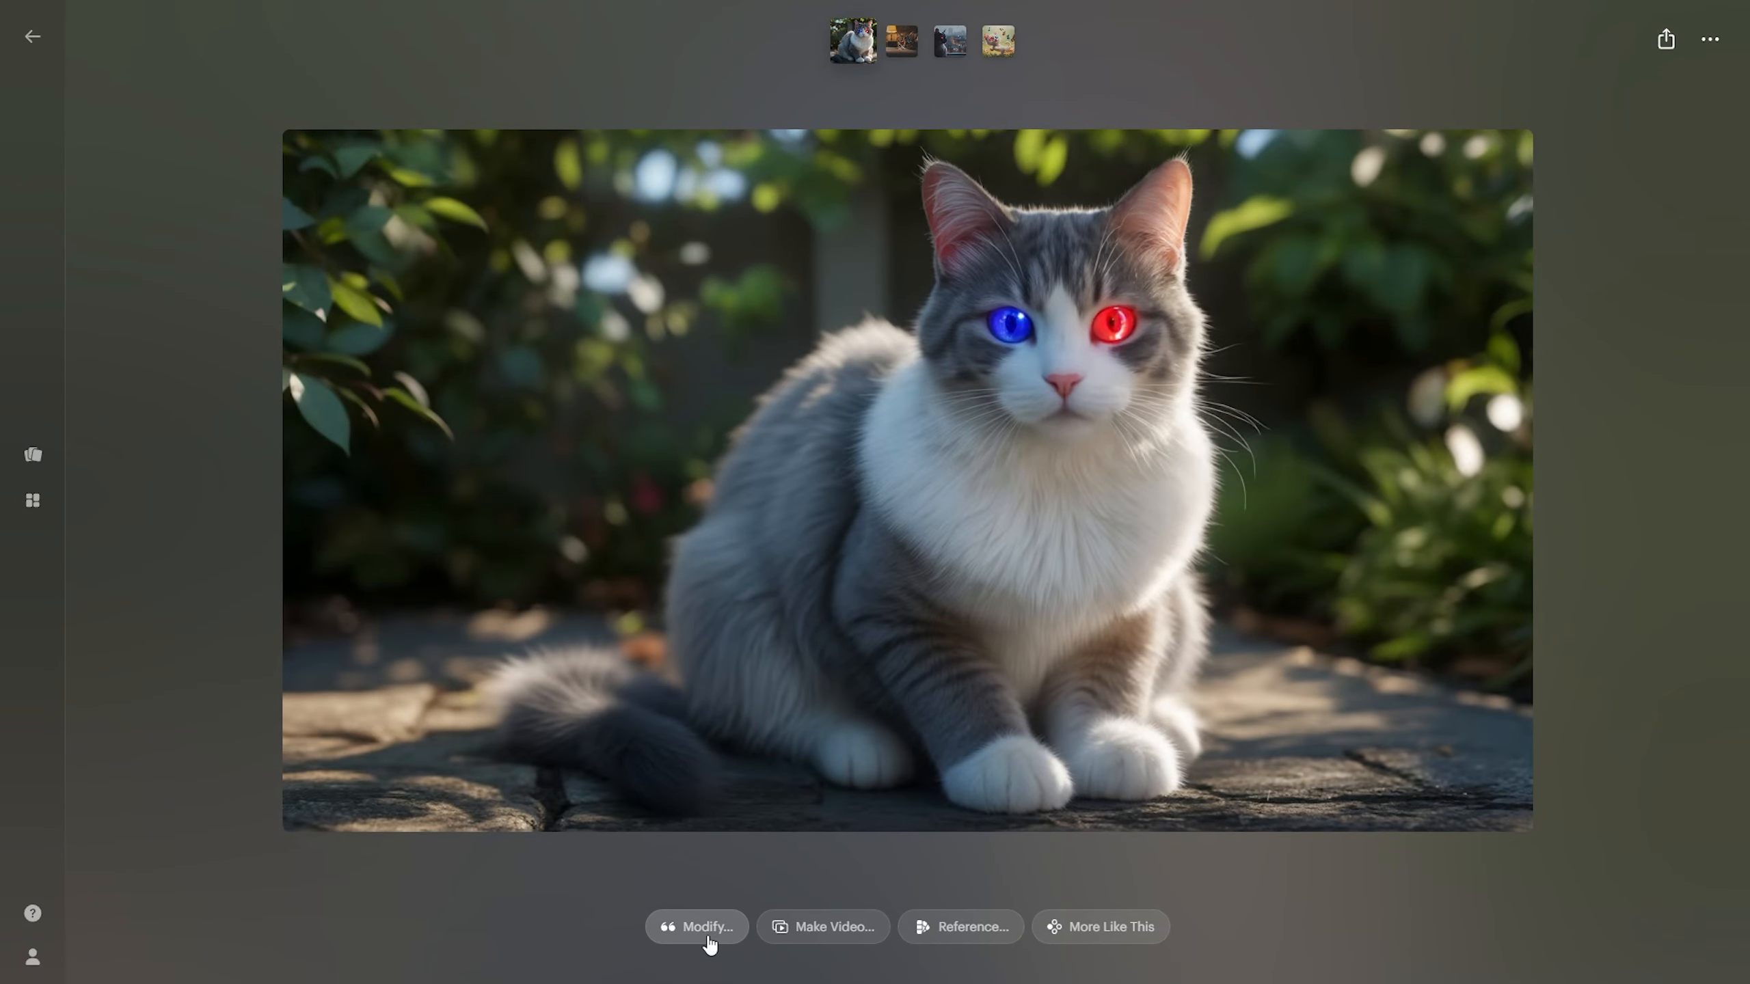
{"action": "left_click", "coordinate": [698, 927]}
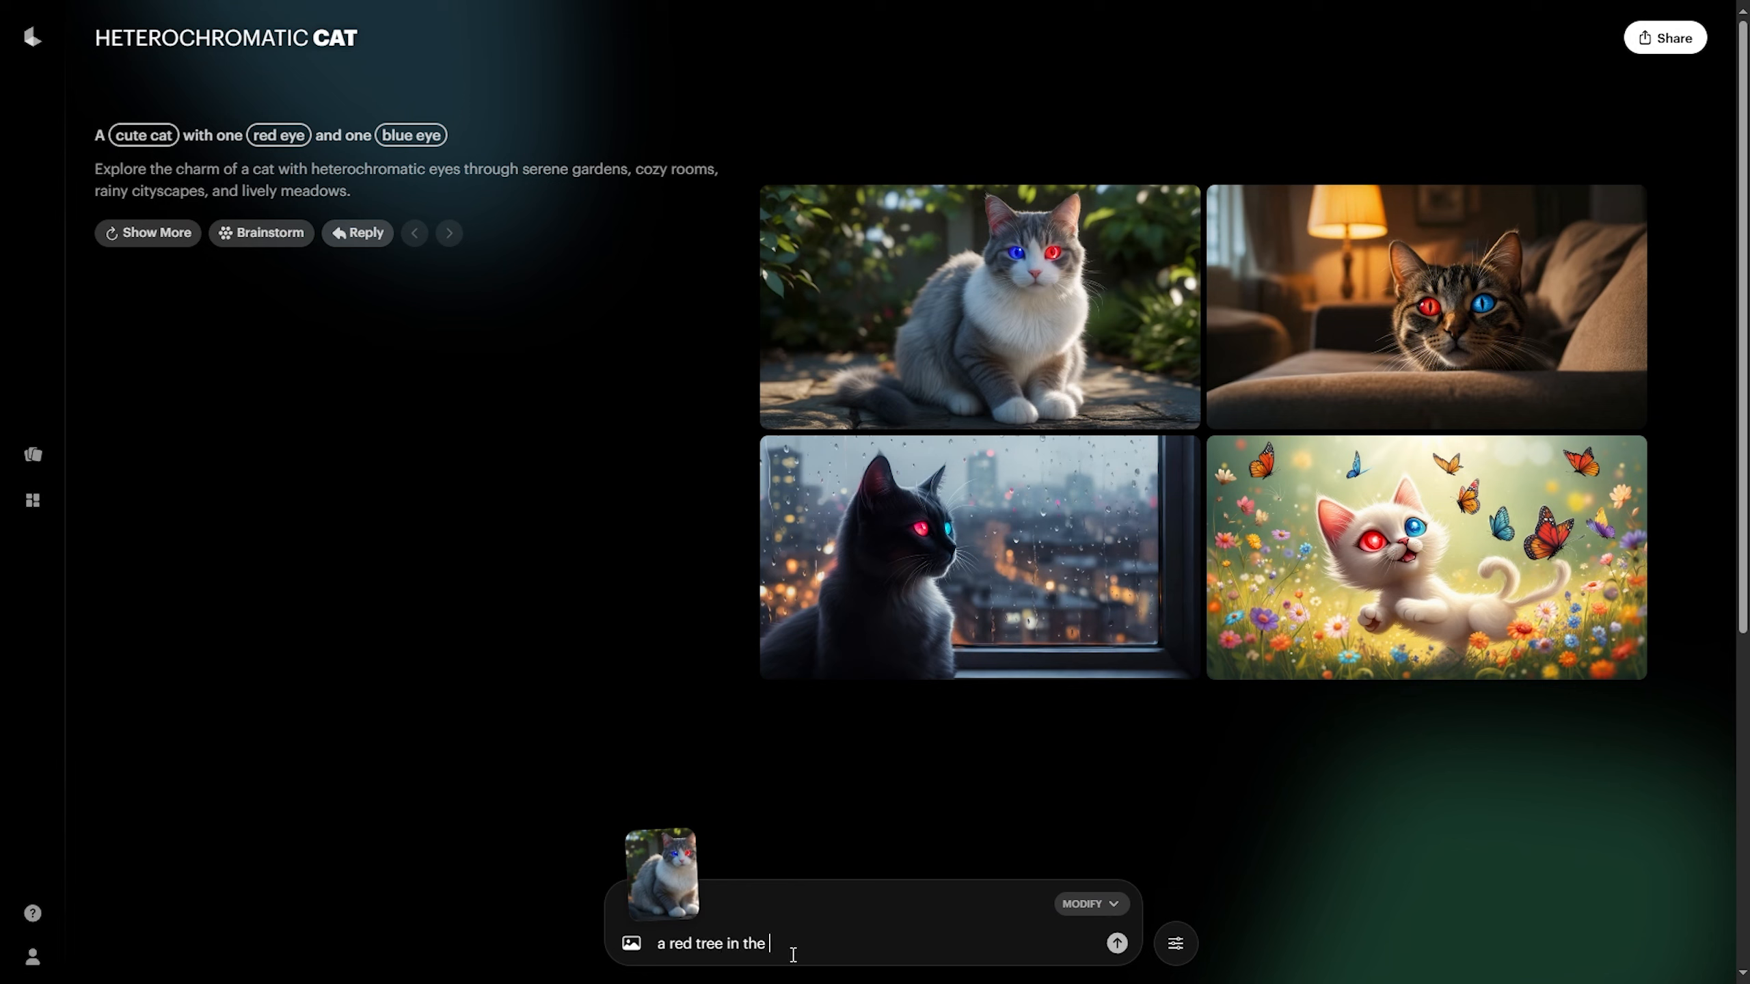
{"action": "key", "text": "Return"}
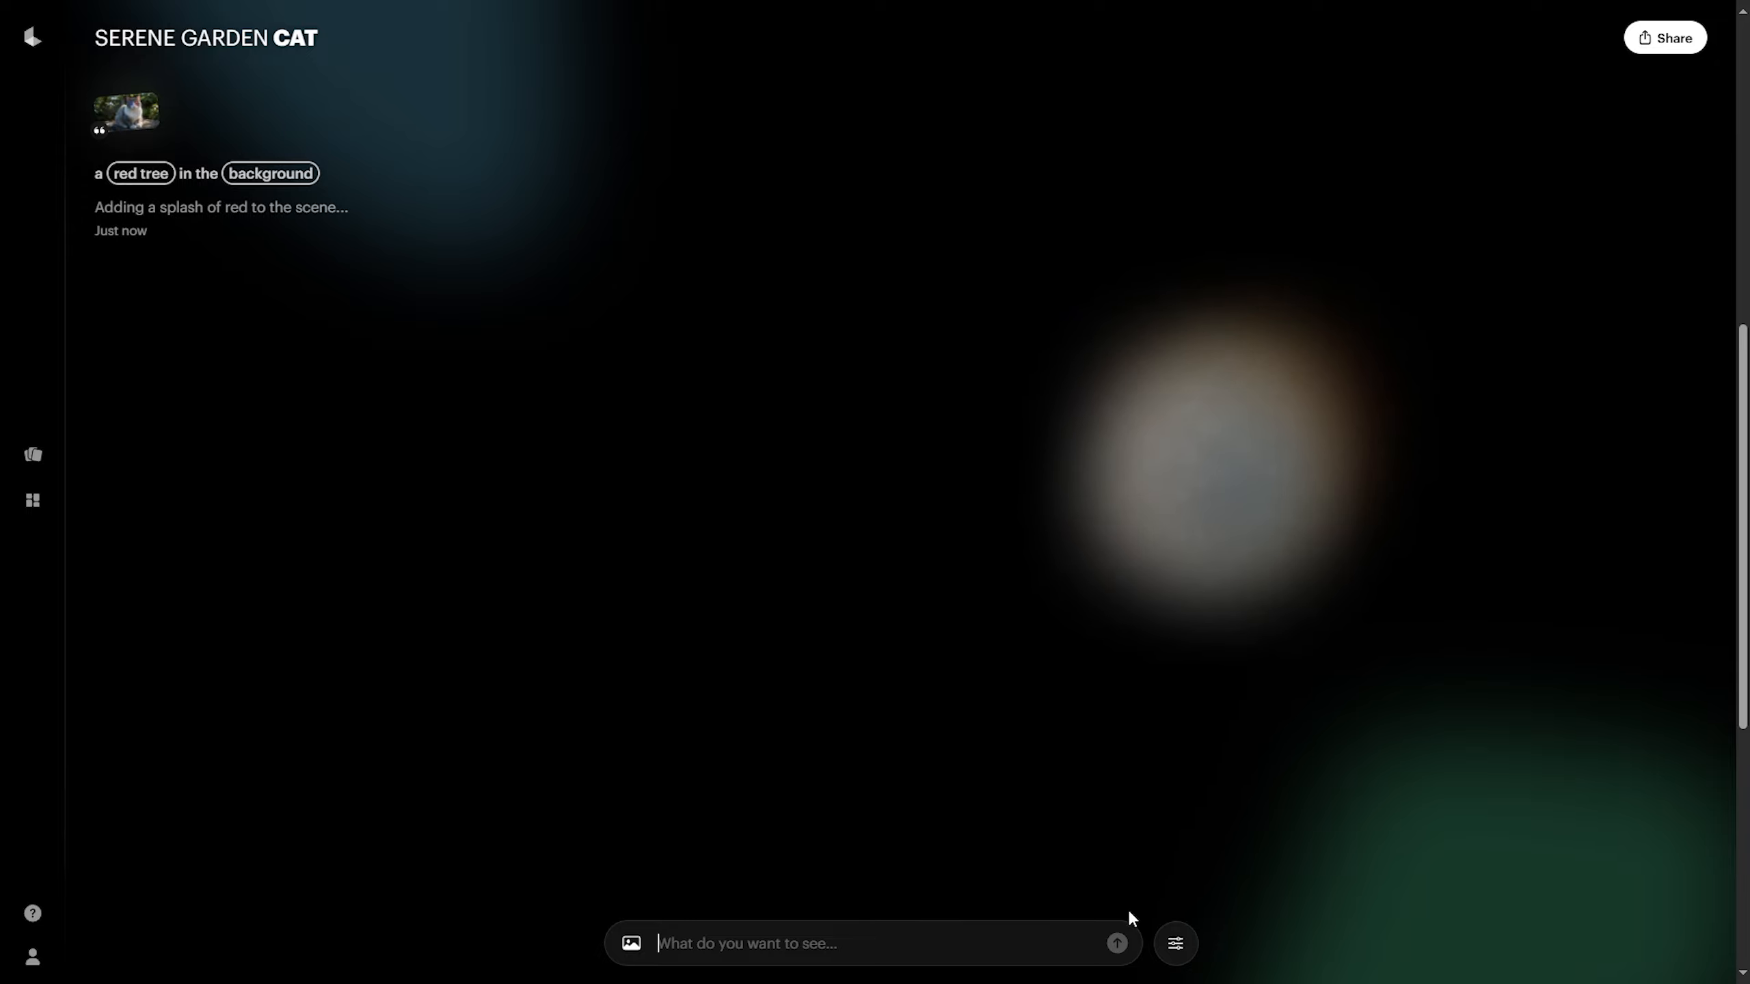
Review the board's image generation settings and their aspect ratio options.
{"action": "left_click", "coordinate": [1173, 944]}
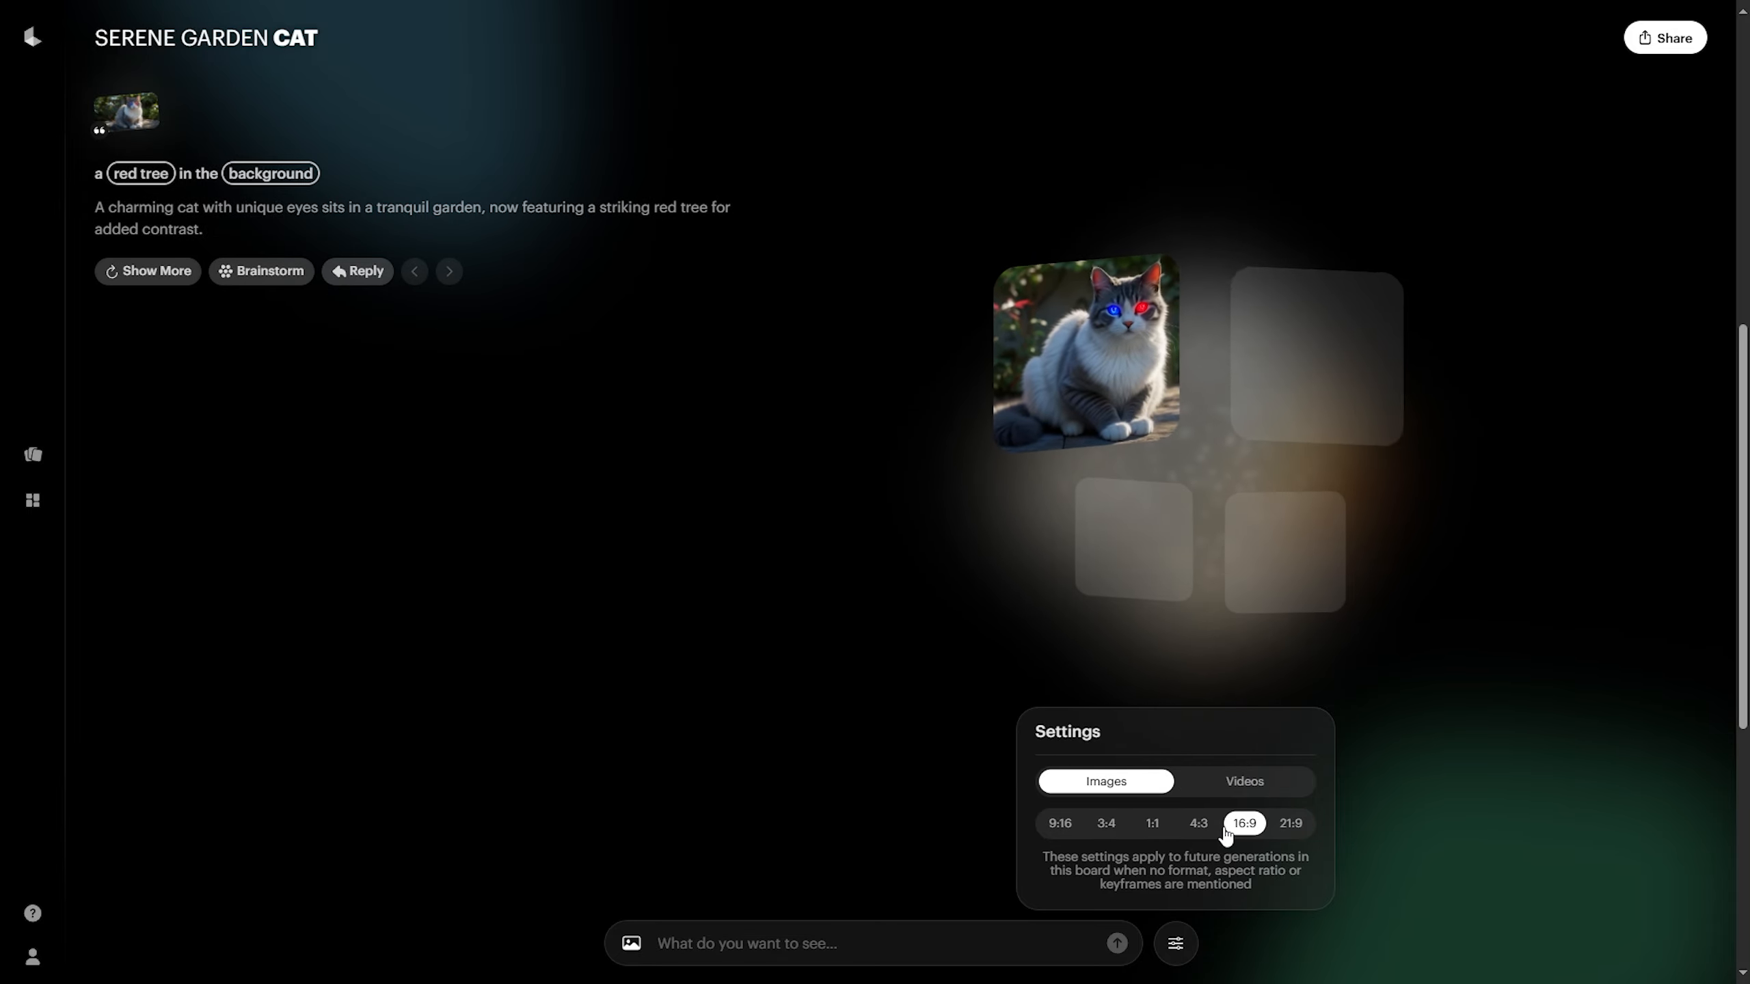
{"action": "left_click", "coordinate": [1175, 946]}
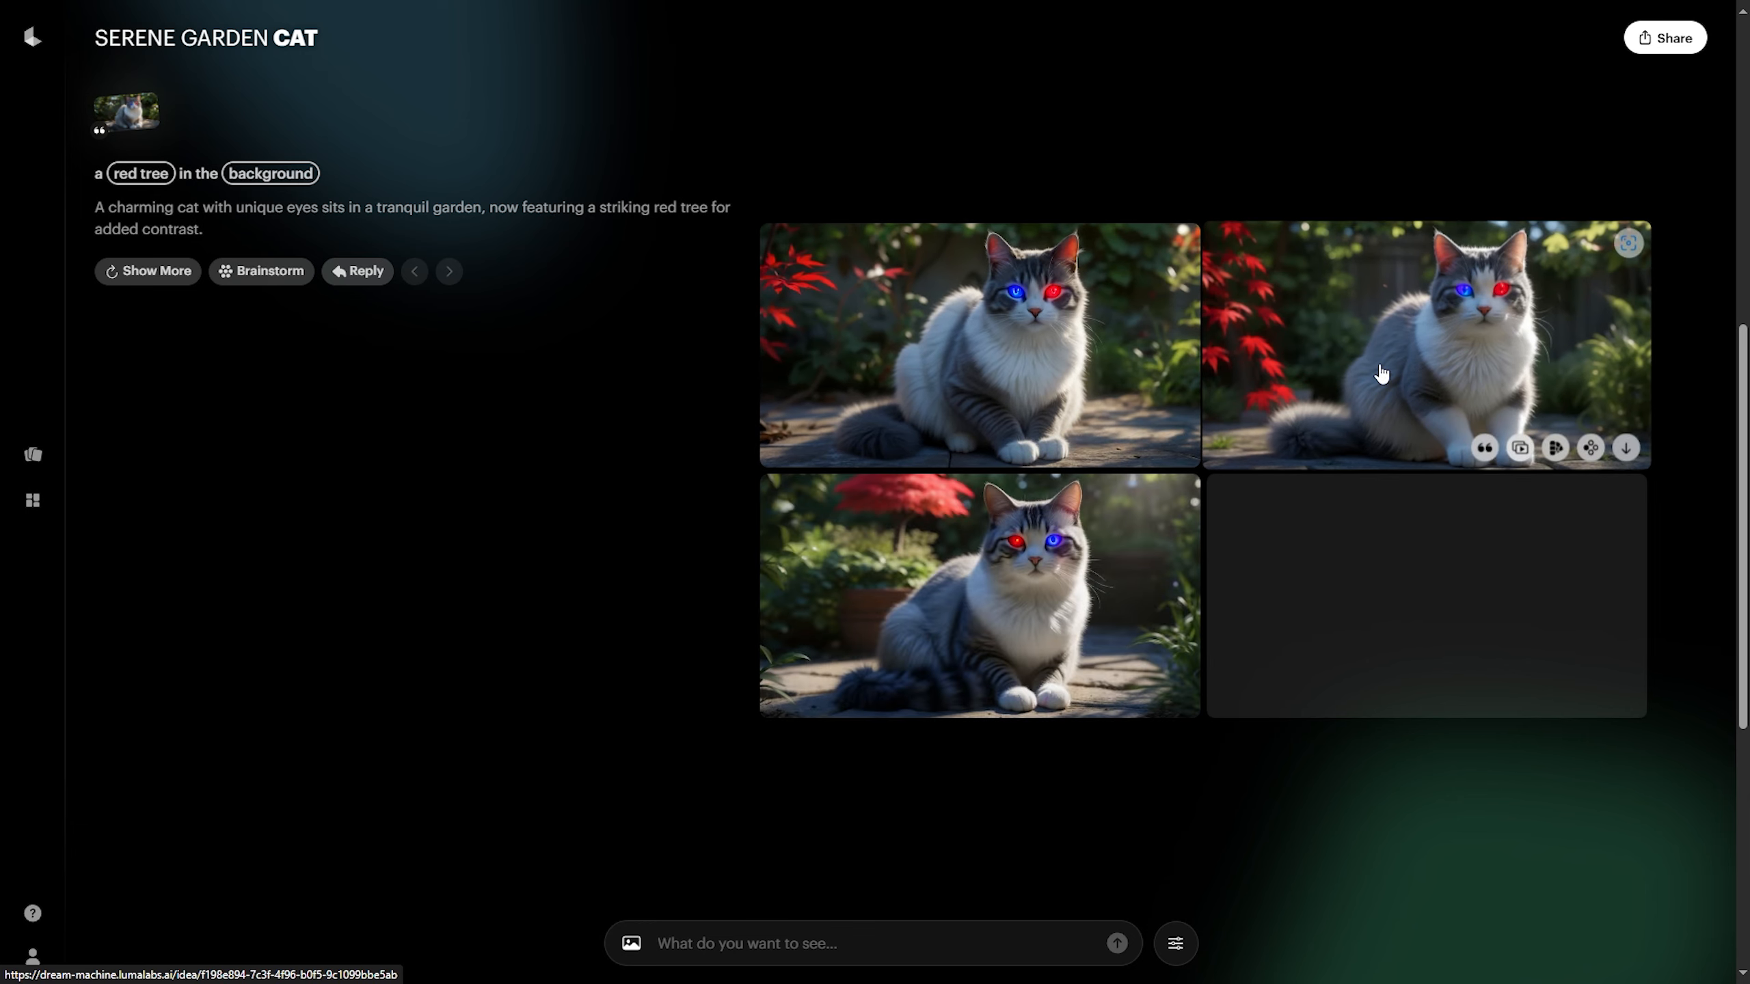
Generate a video from the second red-tree cat image as the start frame, without an end frame or prompt text.
{"action": "left_click", "coordinate": [1348, 361]}
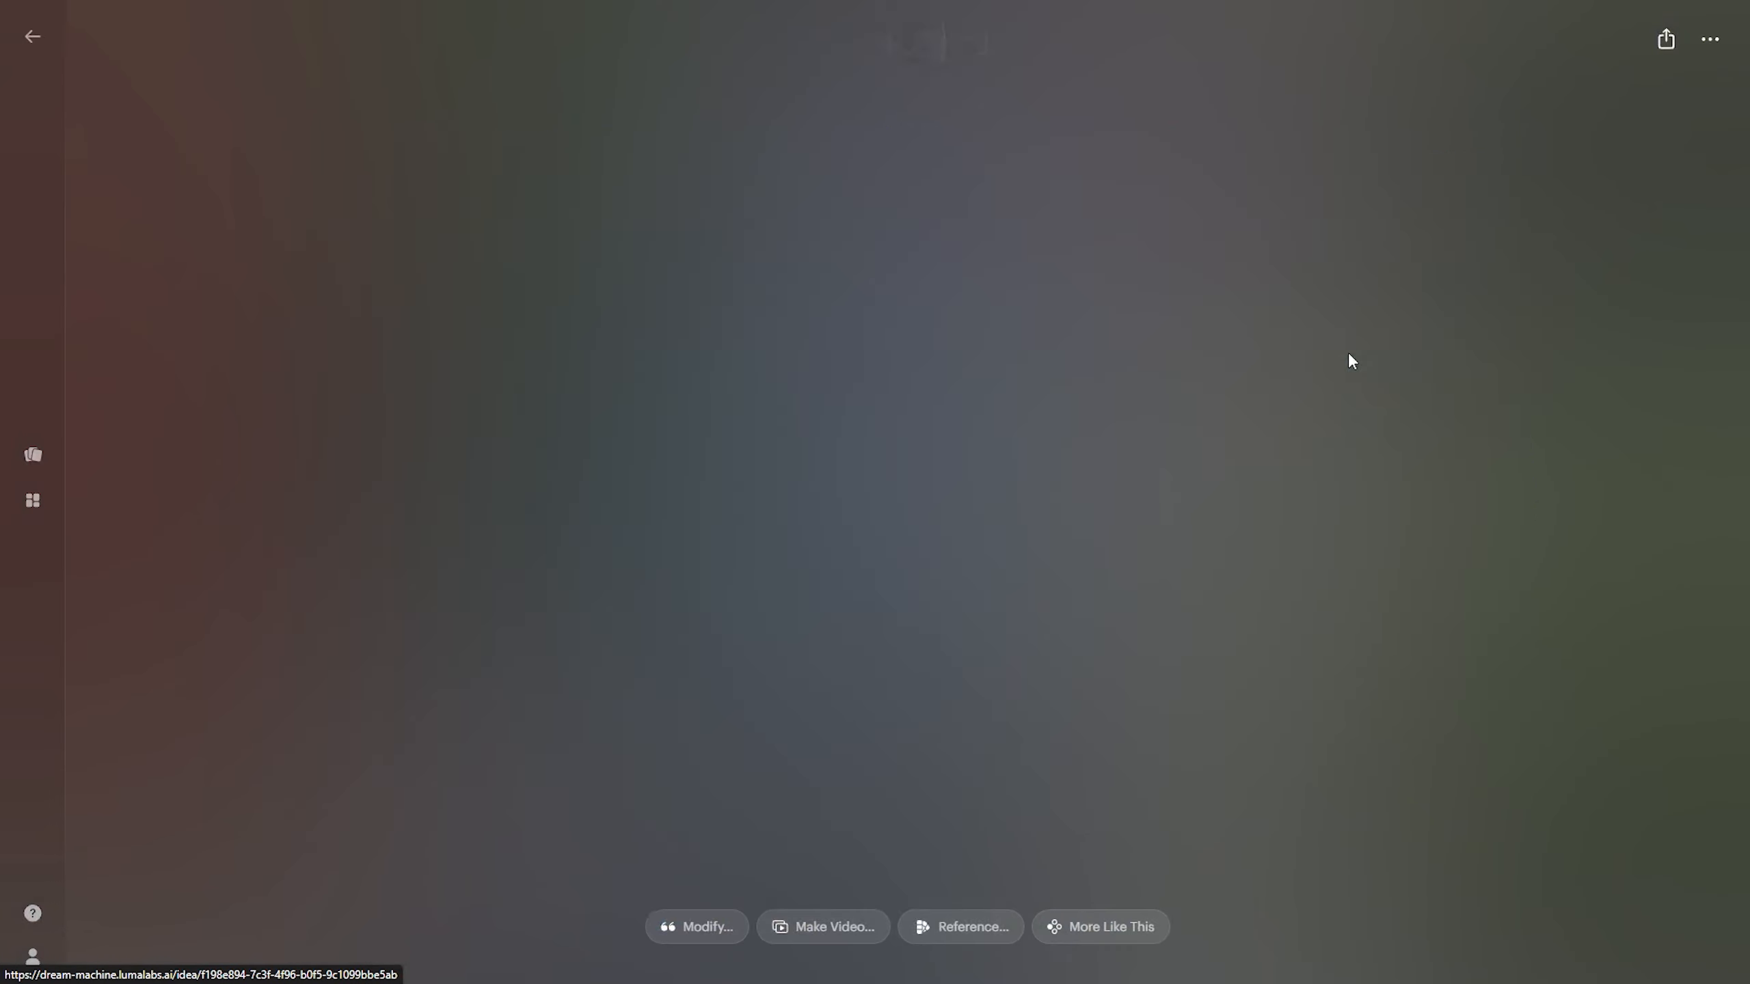
{"action": "left_click", "coordinate": [838, 941]}
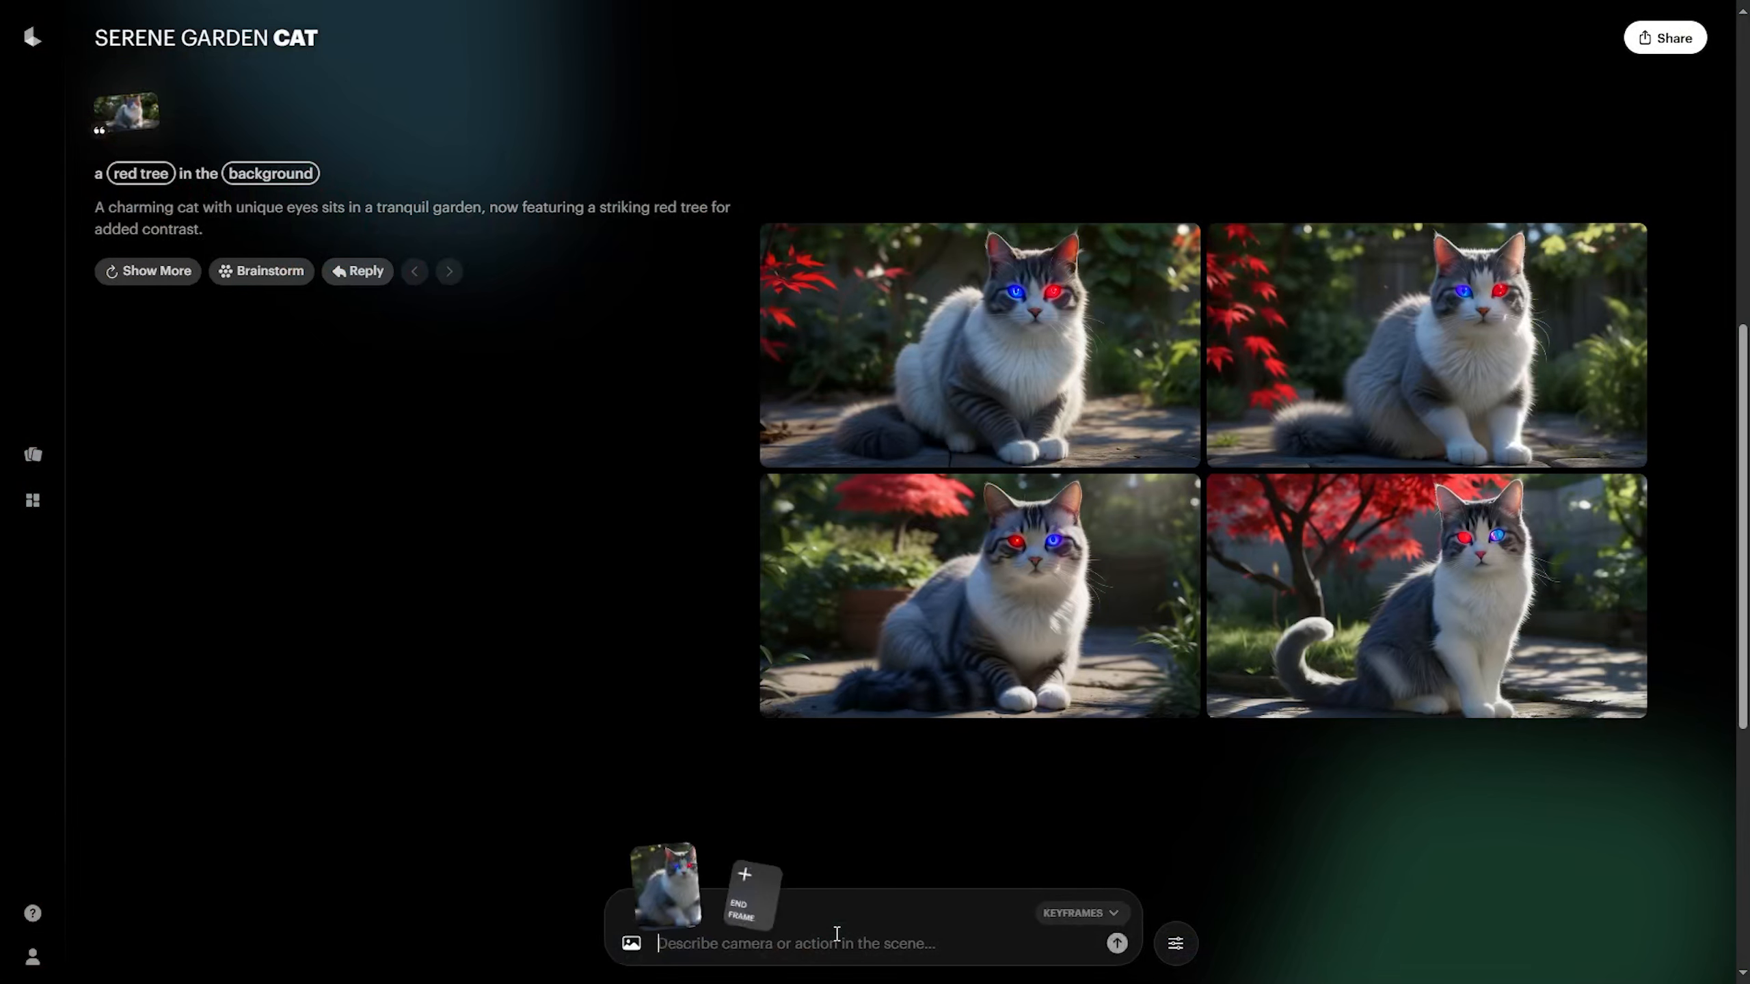
{"action": "key", "text": "Return"}
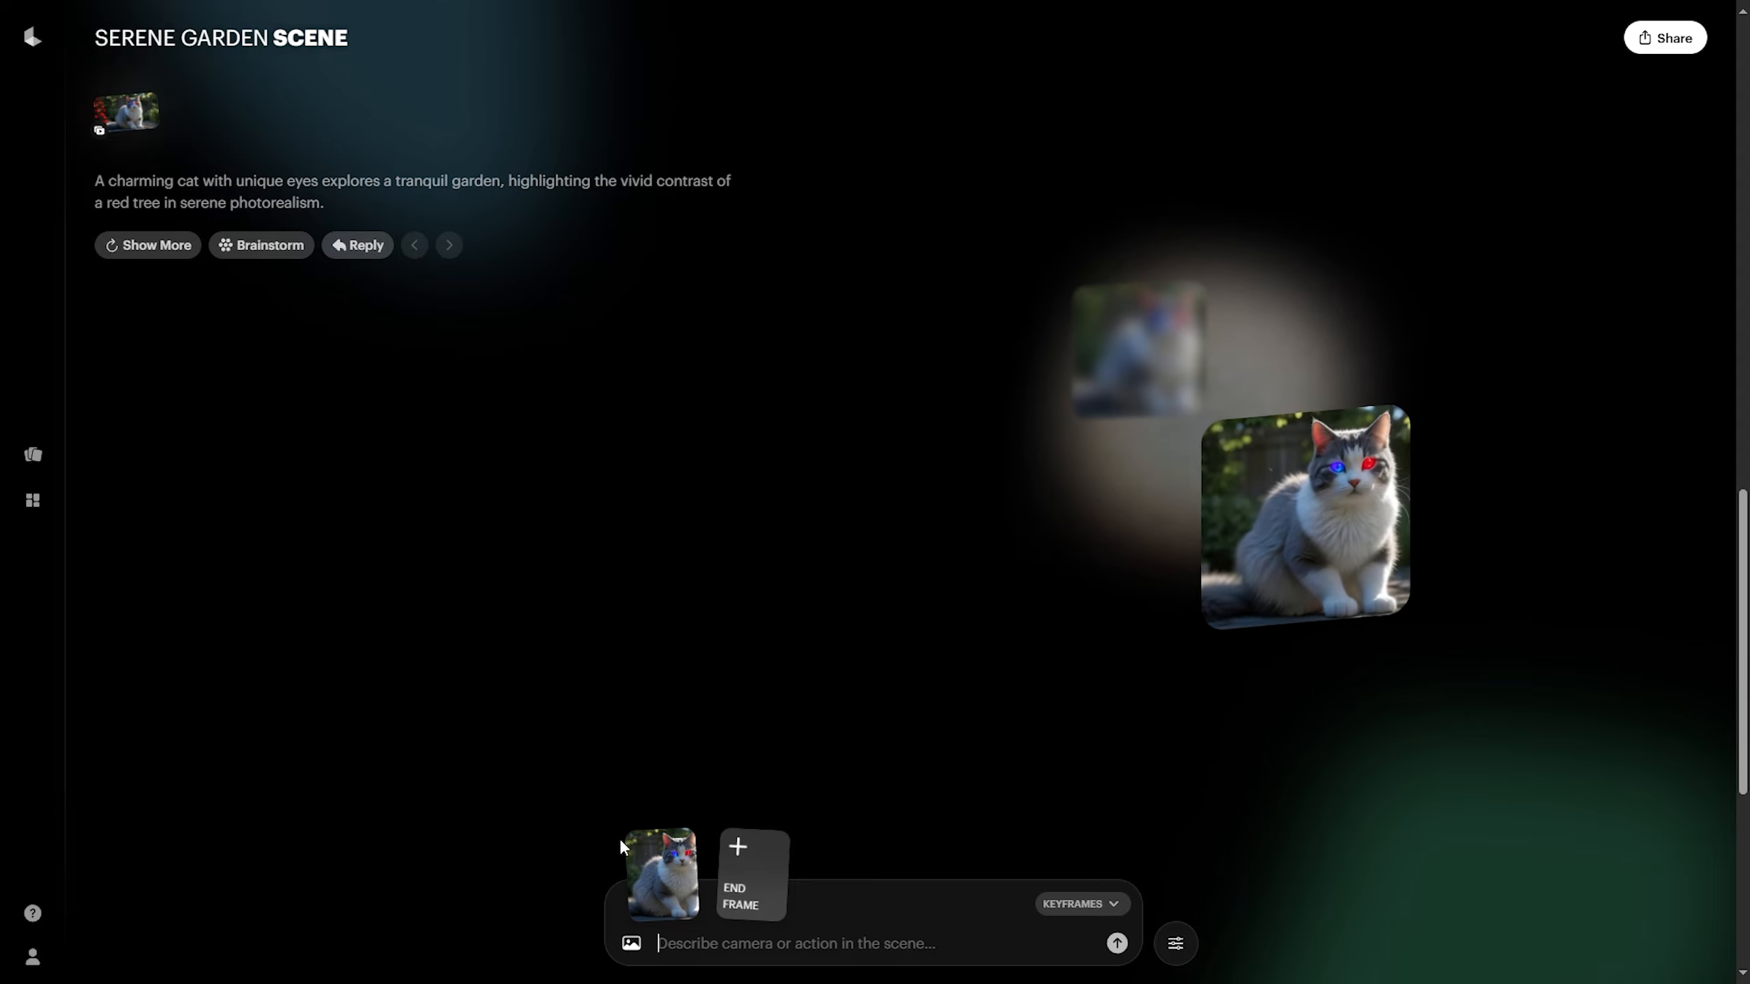
Check the generation settings and generate another video from the same start frame without prompt text.
{"action": "left_click", "coordinate": [1175, 942]}
{"action": "left_click", "coordinate": [841, 957]}
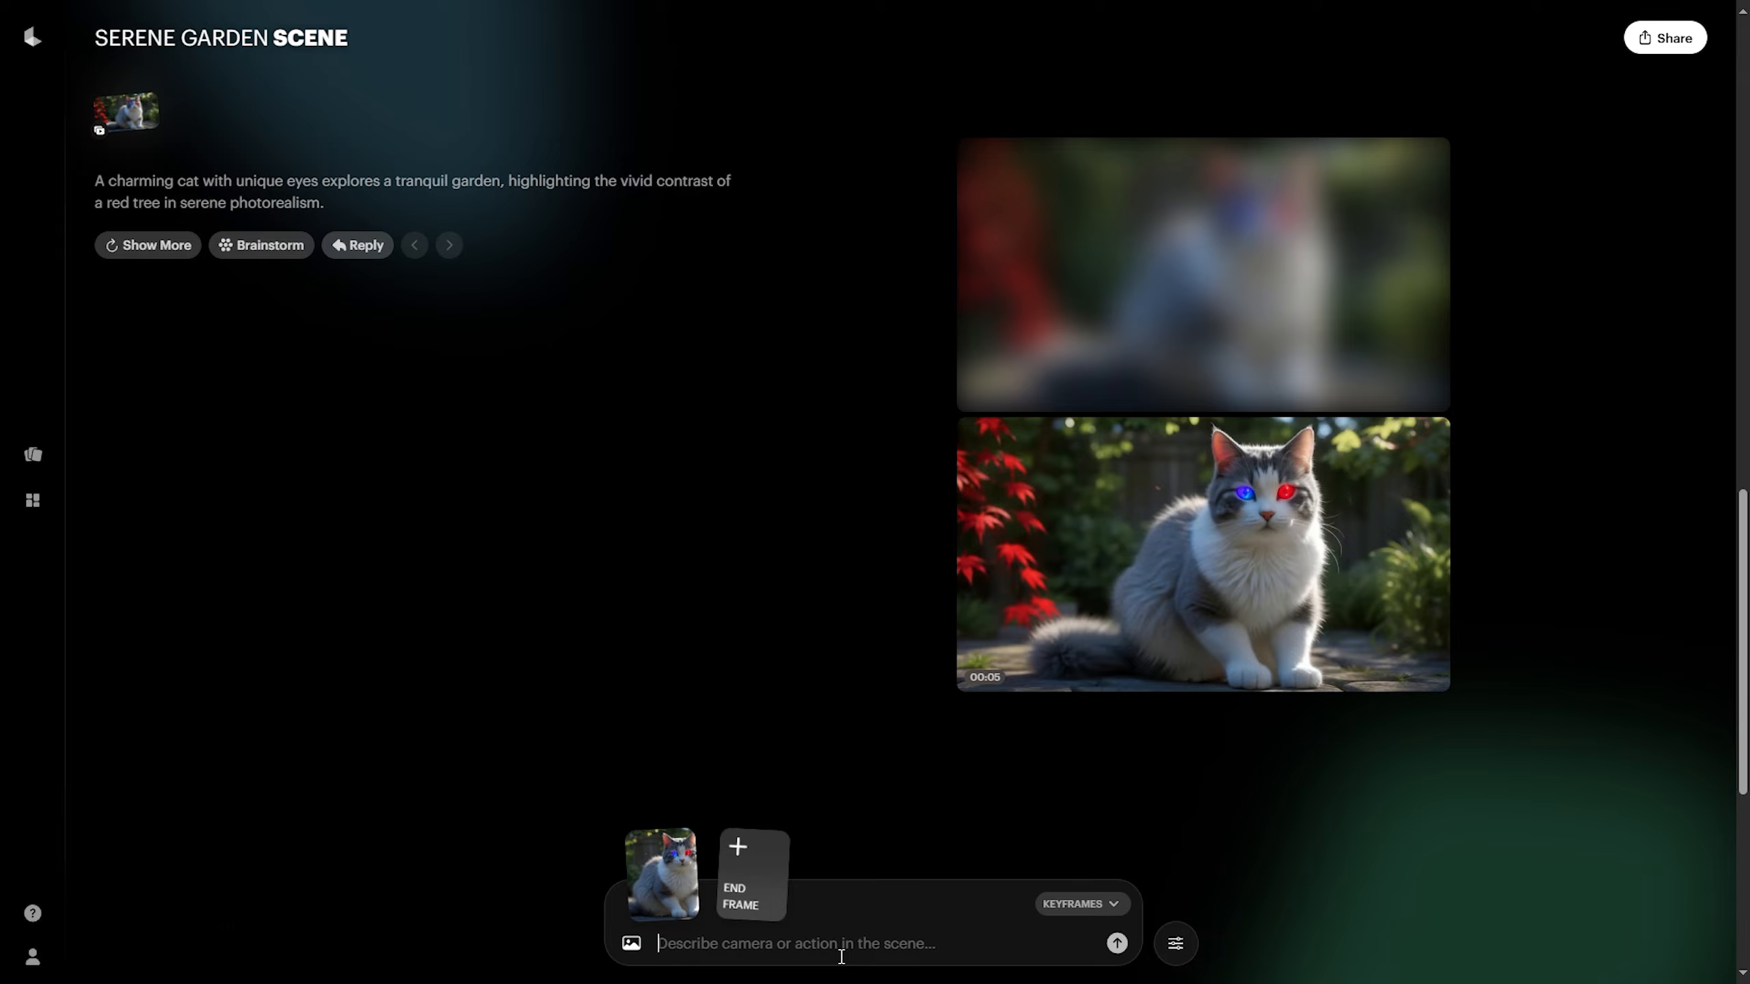
{"action": "key", "text": "Return"}
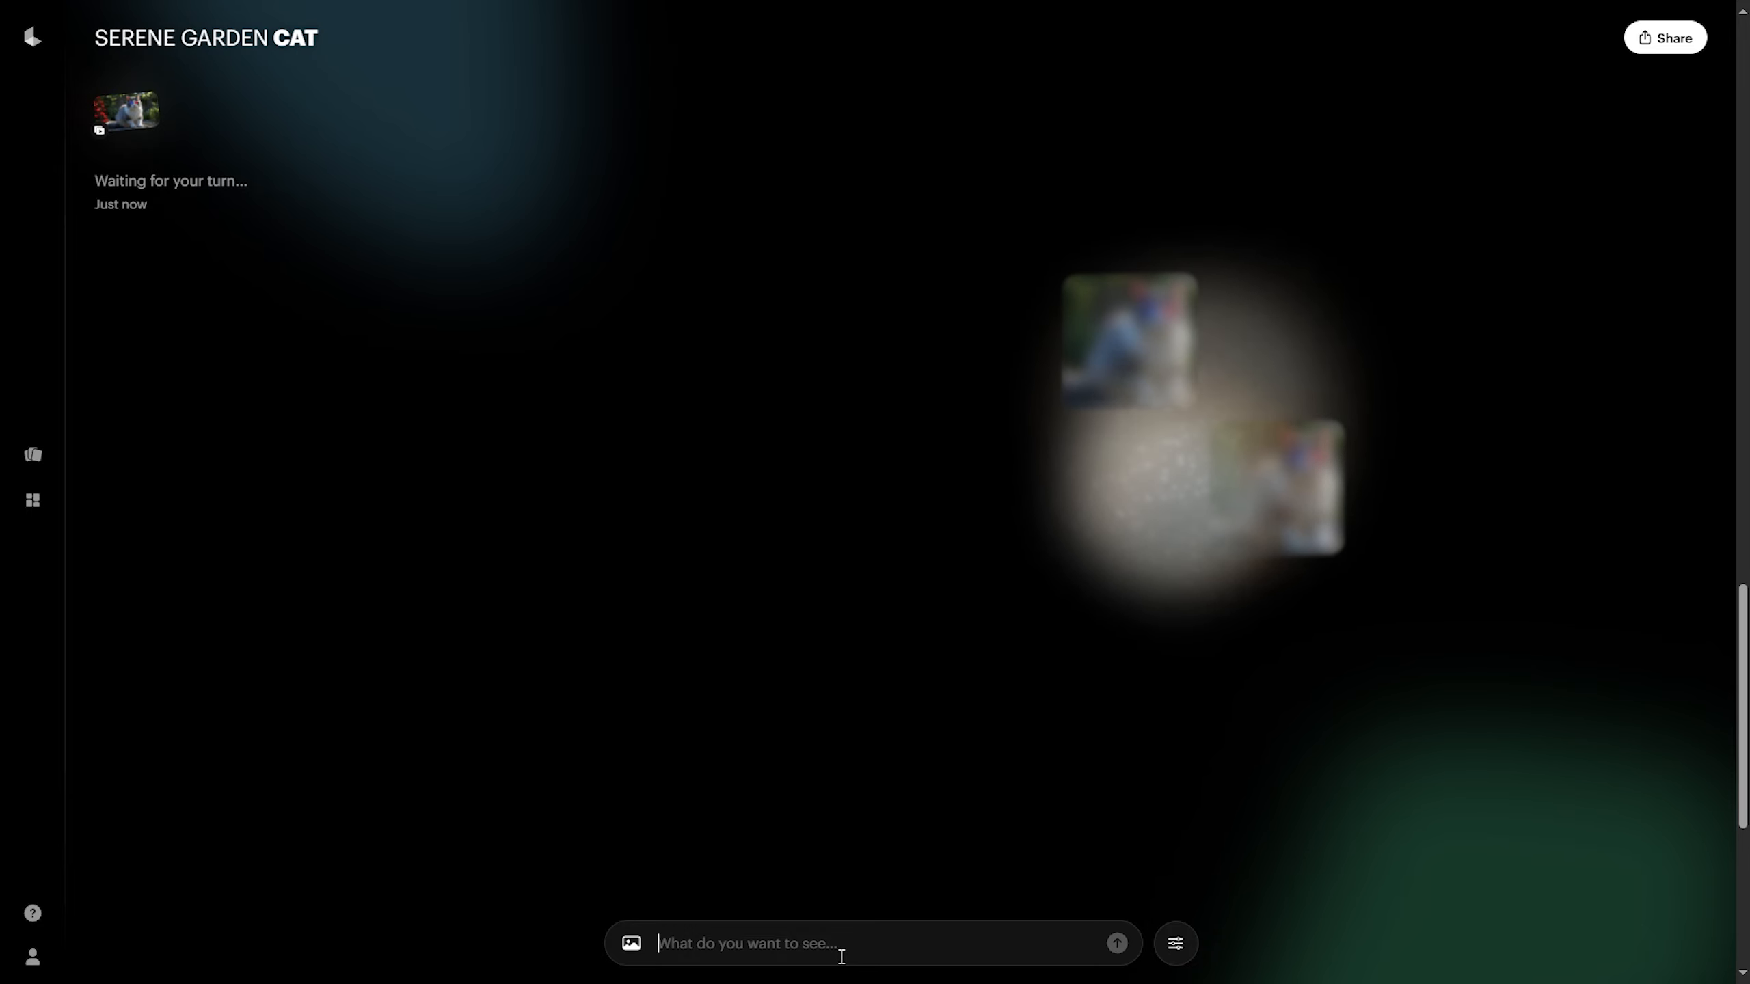
View the newly generated cat video at full size and return to the board.
{"action": "left_click", "coordinate": [640, 941]}
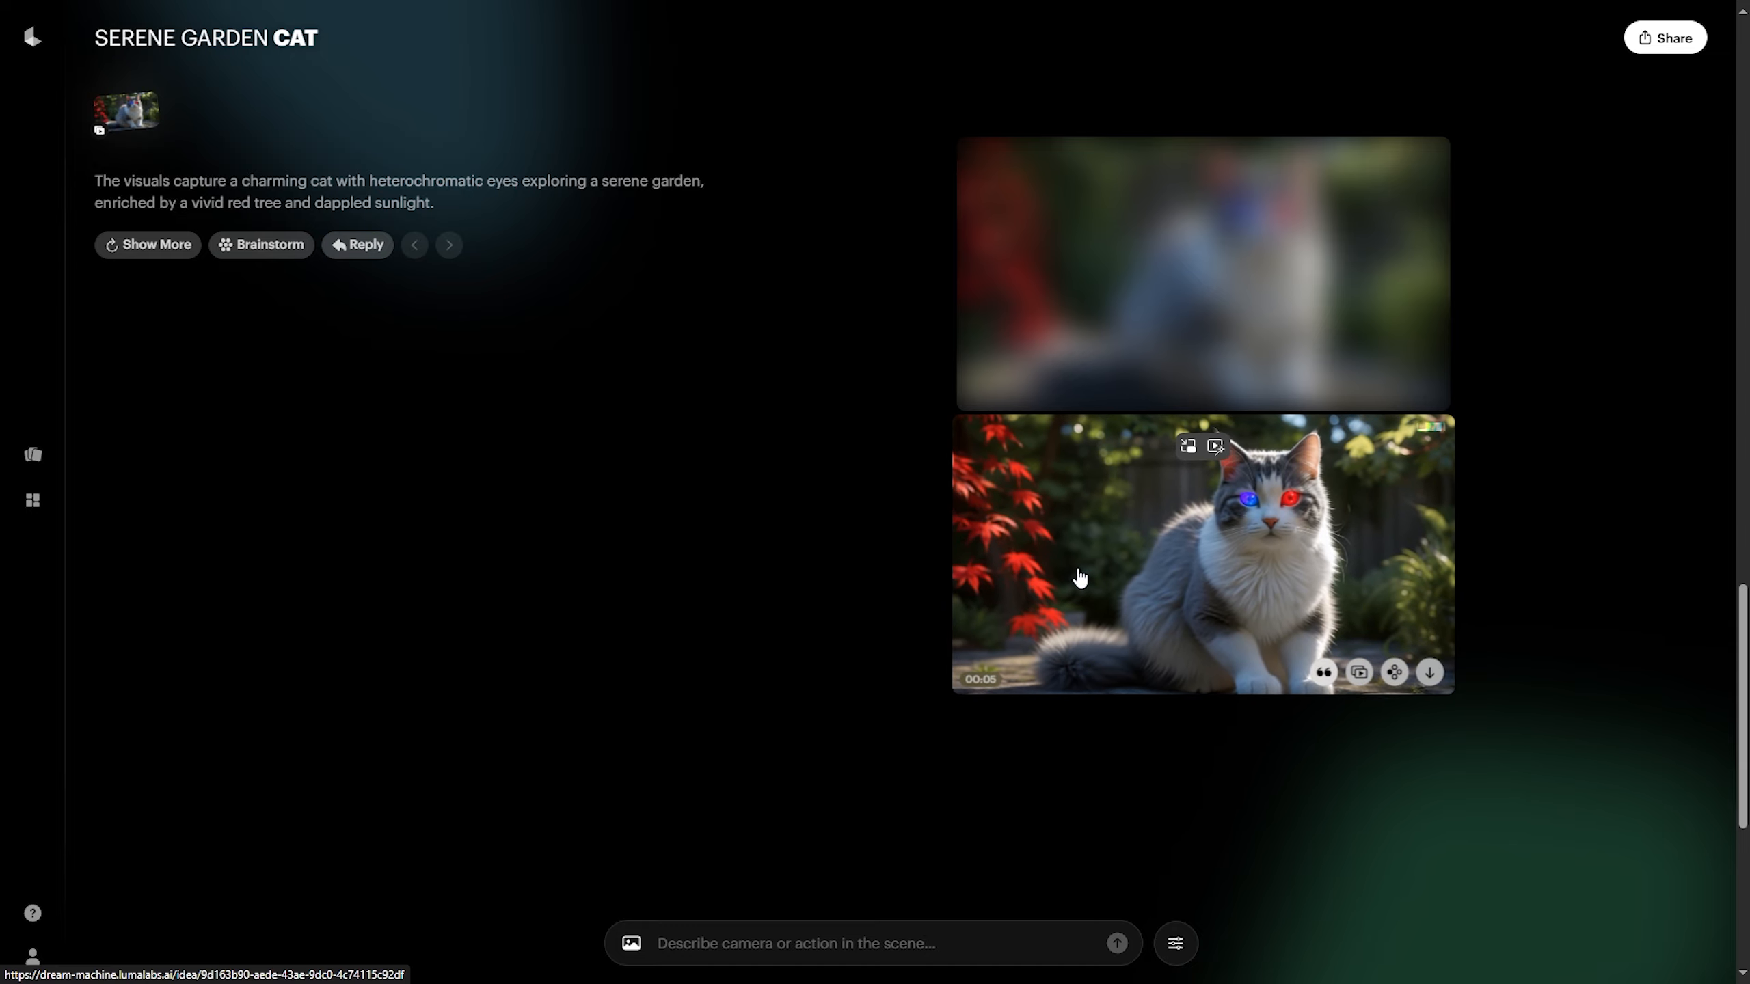
{"action": "left_click", "coordinate": [1155, 565]}
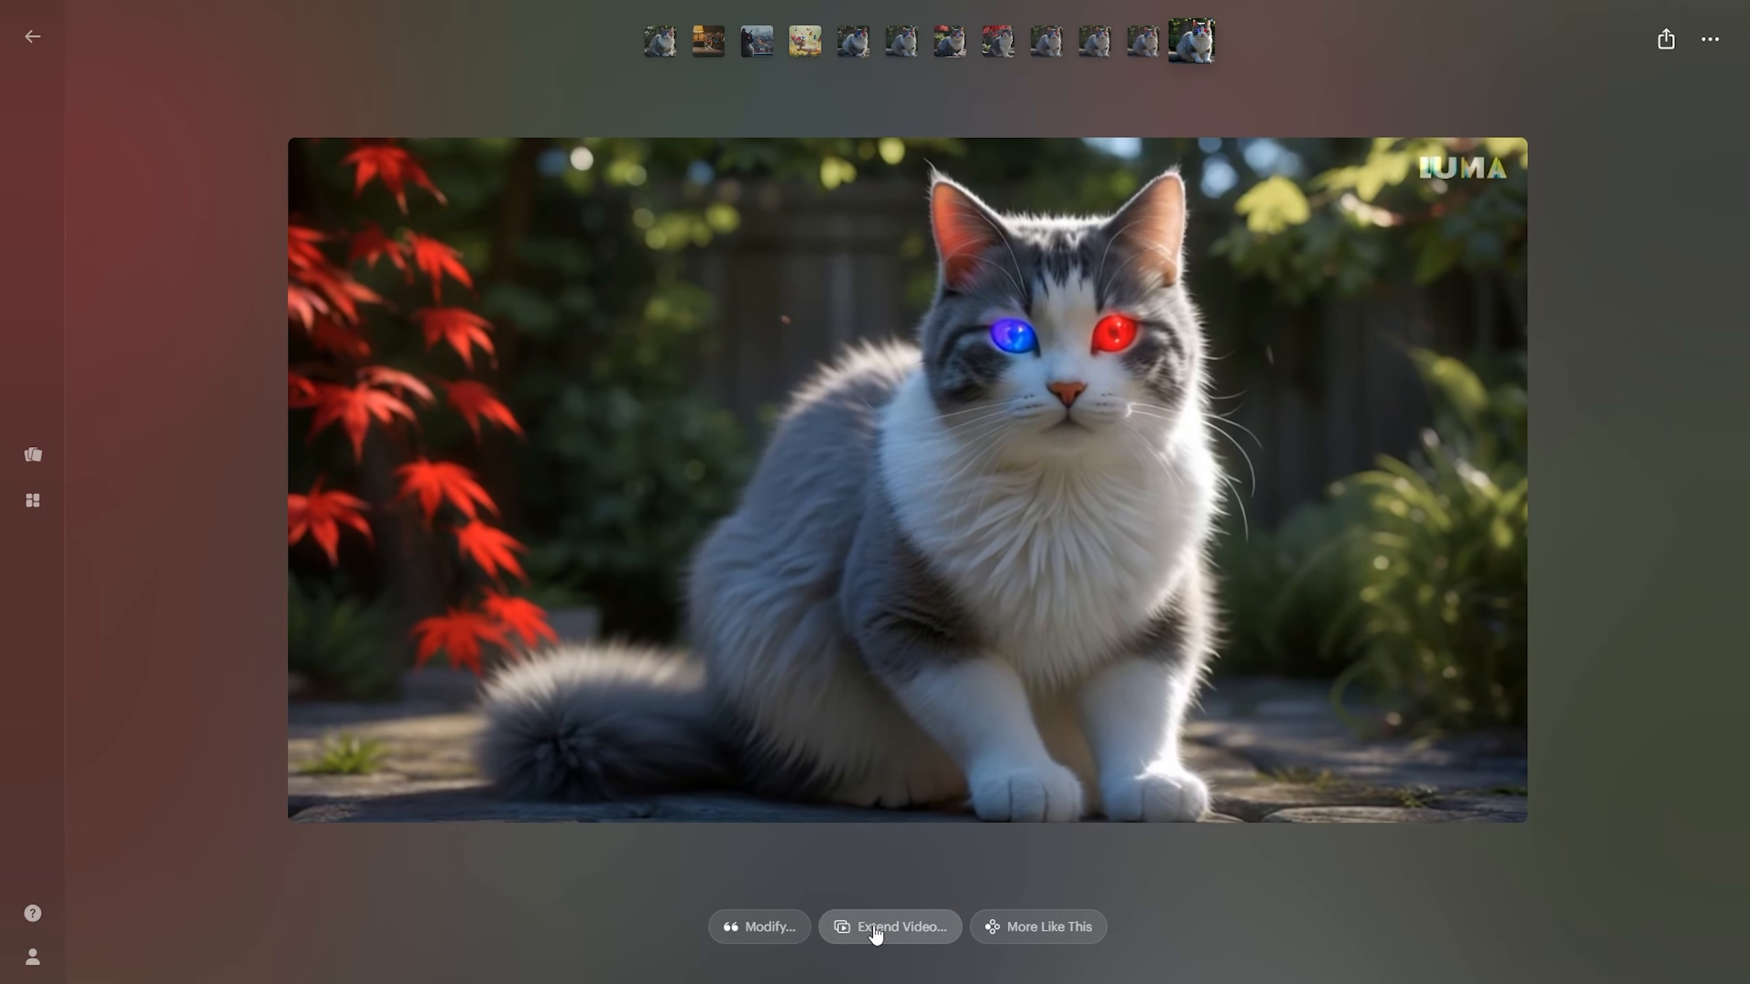
{"action": "left_click", "coordinate": [31, 36]}
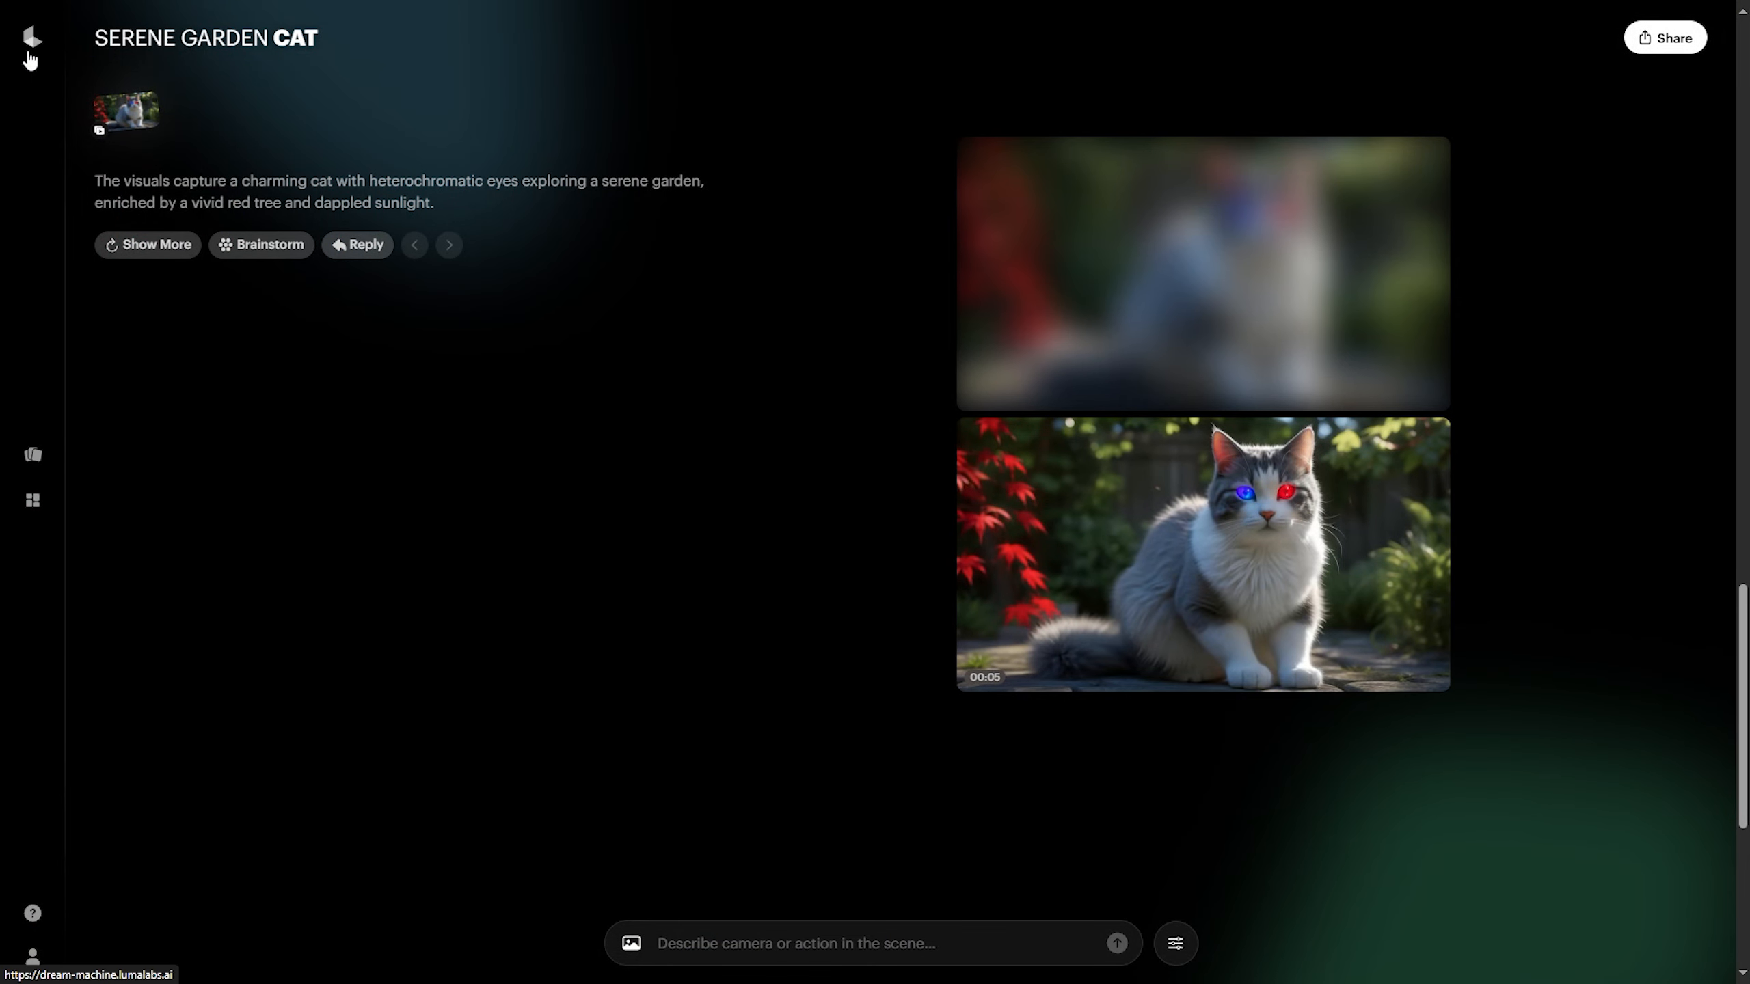
Look through the Serene Garden Cat board from its first prompt, opening it from the boards overview and returning there.
{"action": "left_click", "coordinate": [29, 54]}
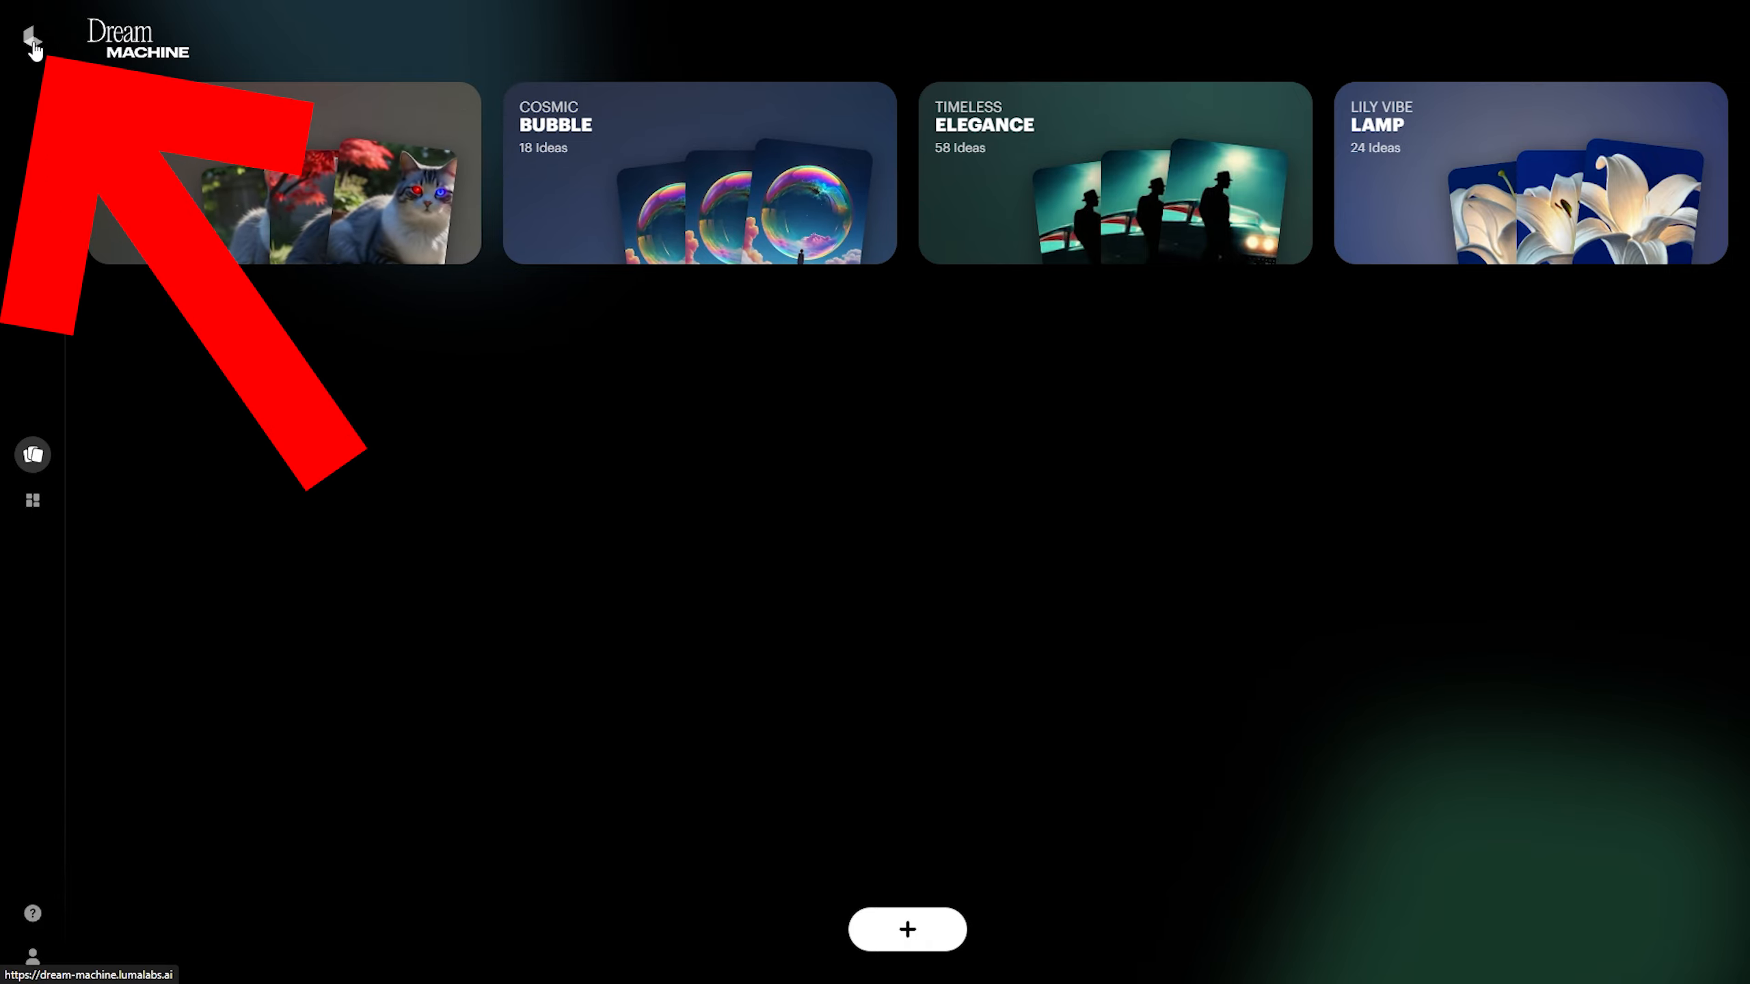
{"action": "left_click", "coordinate": [227, 200]}
{"action": "left_click_drag", "start_coordinate": [1742, 606], "coordinate": [1695, 76]}
{"action": "mouse_move", "coordinate": [1742, 141]}
{"action": "left_mouse_down"}
{"action": "mouse_move", "coordinate": [1748, 759]}
{"action": "mouse_move", "coordinate": [1722, 120]}
{"action": "left_mouse_up"}
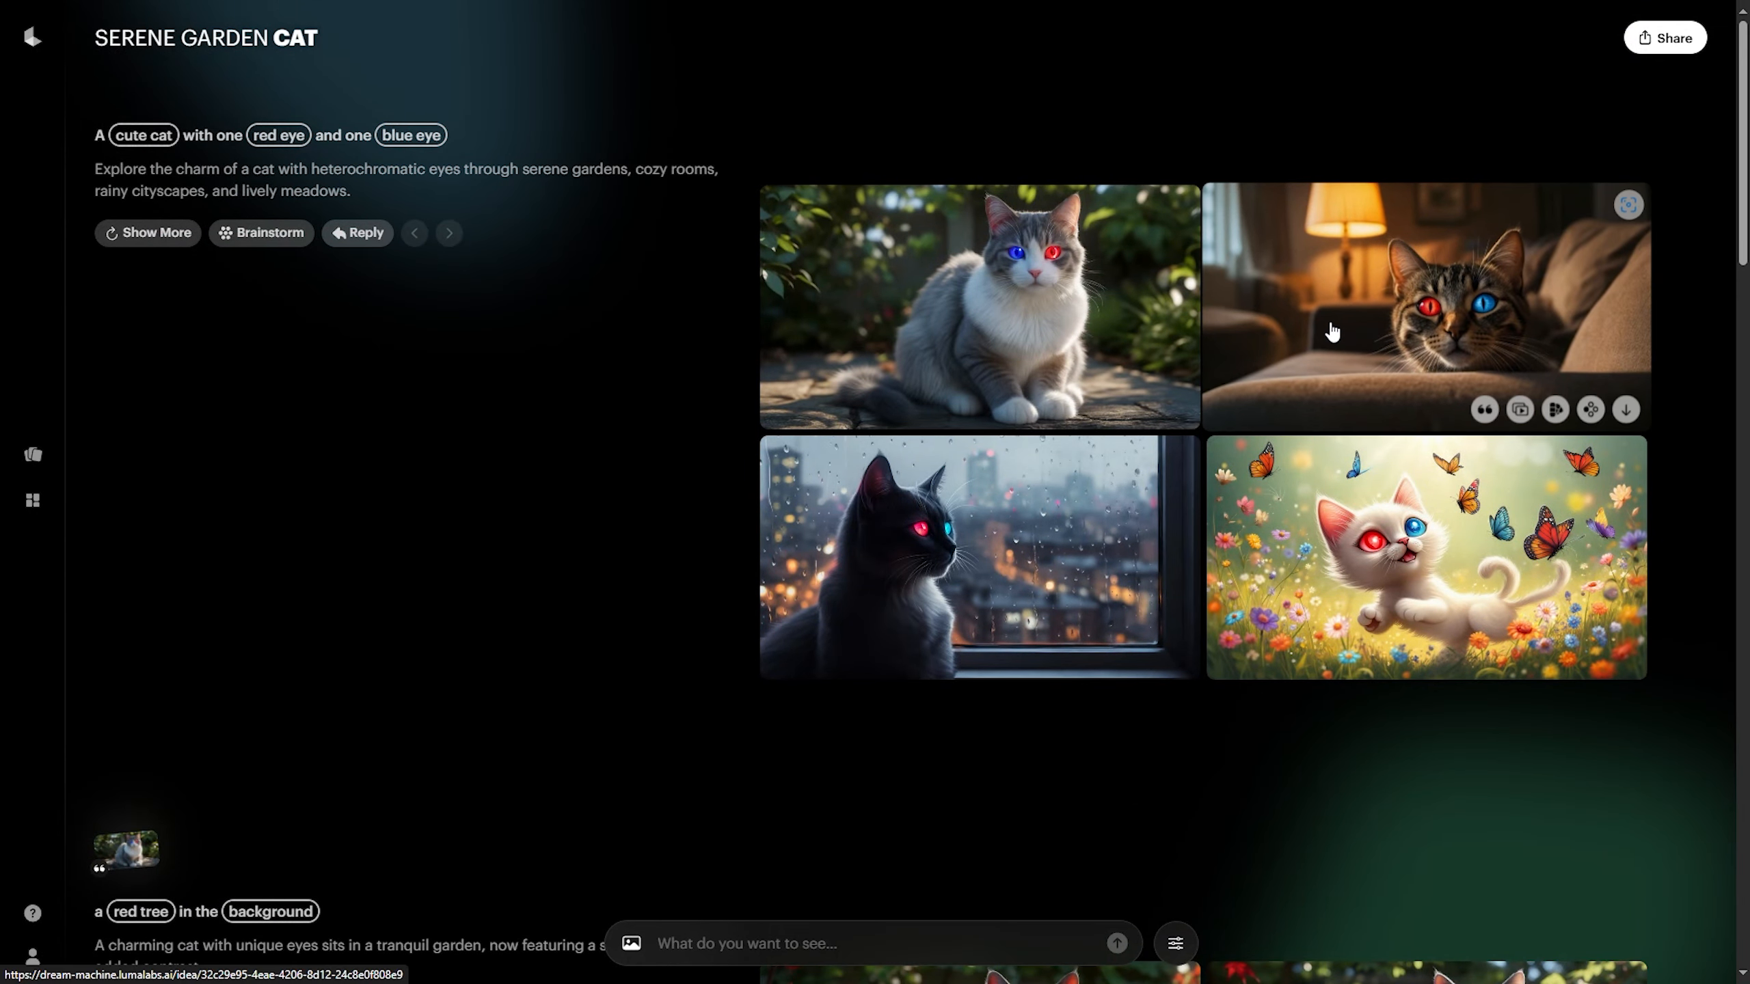
{"action": "left_click", "coordinate": [32, 456]}
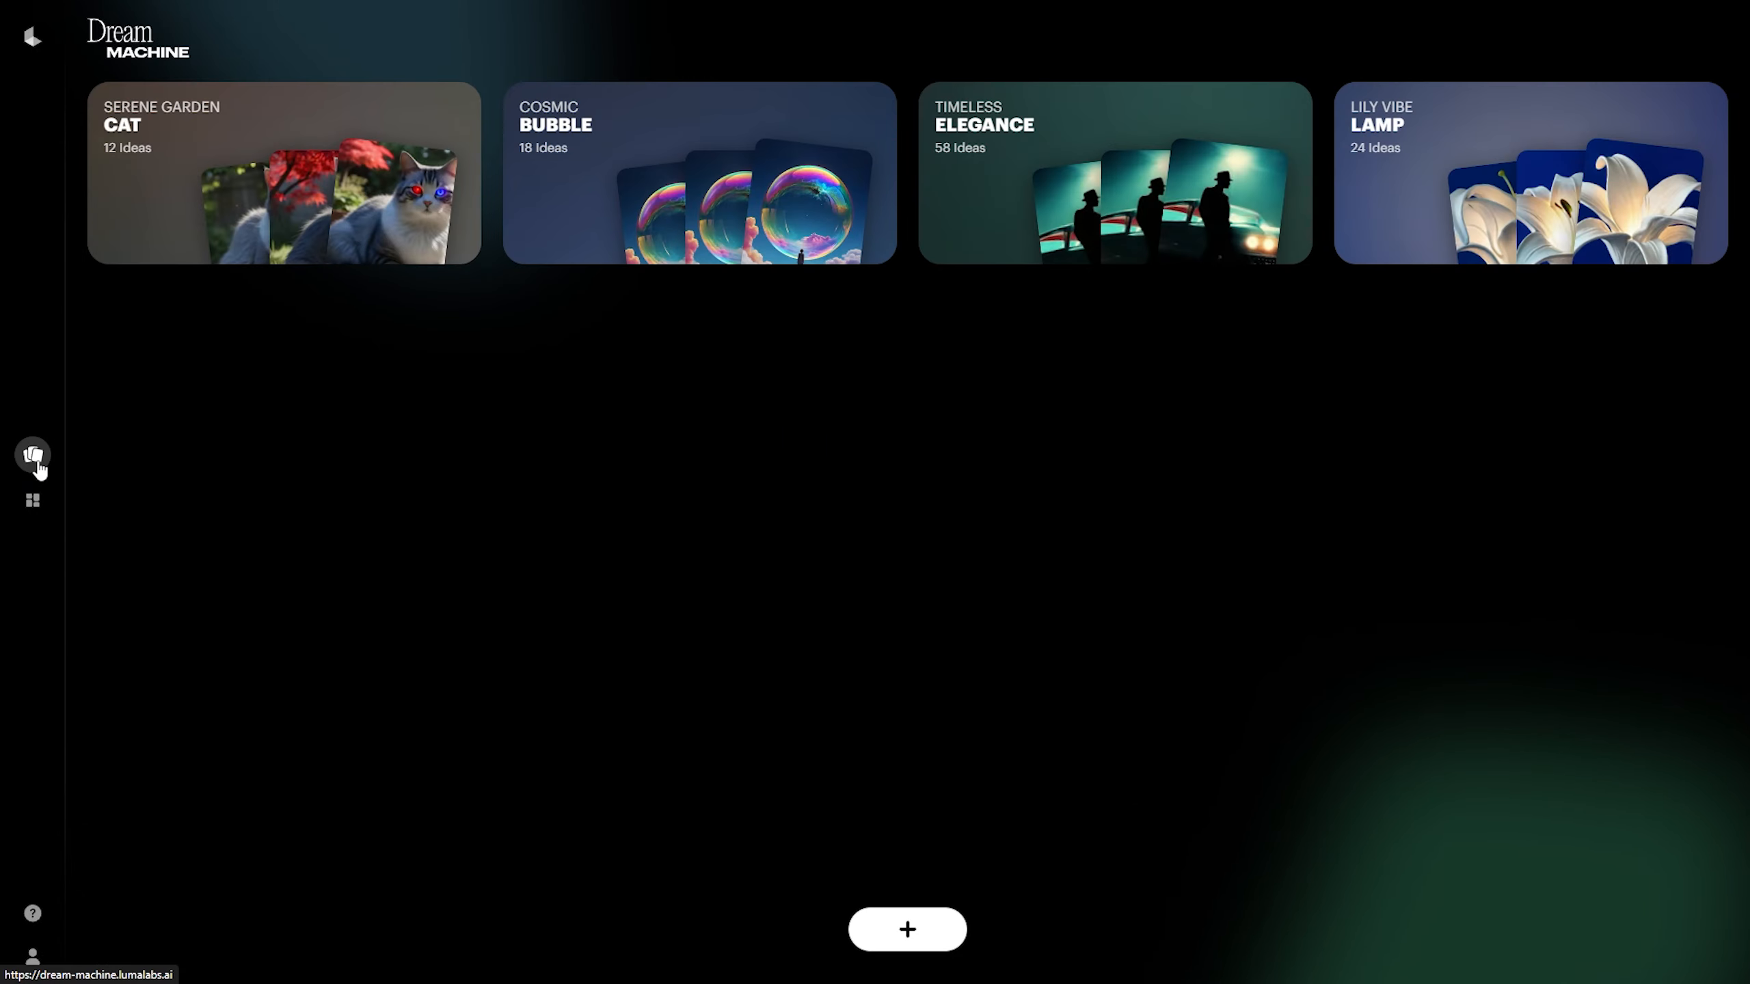
View all generated images and videos in the Ideas gallery and return to the boards overview.
{"action": "left_click", "coordinate": [33, 501]}
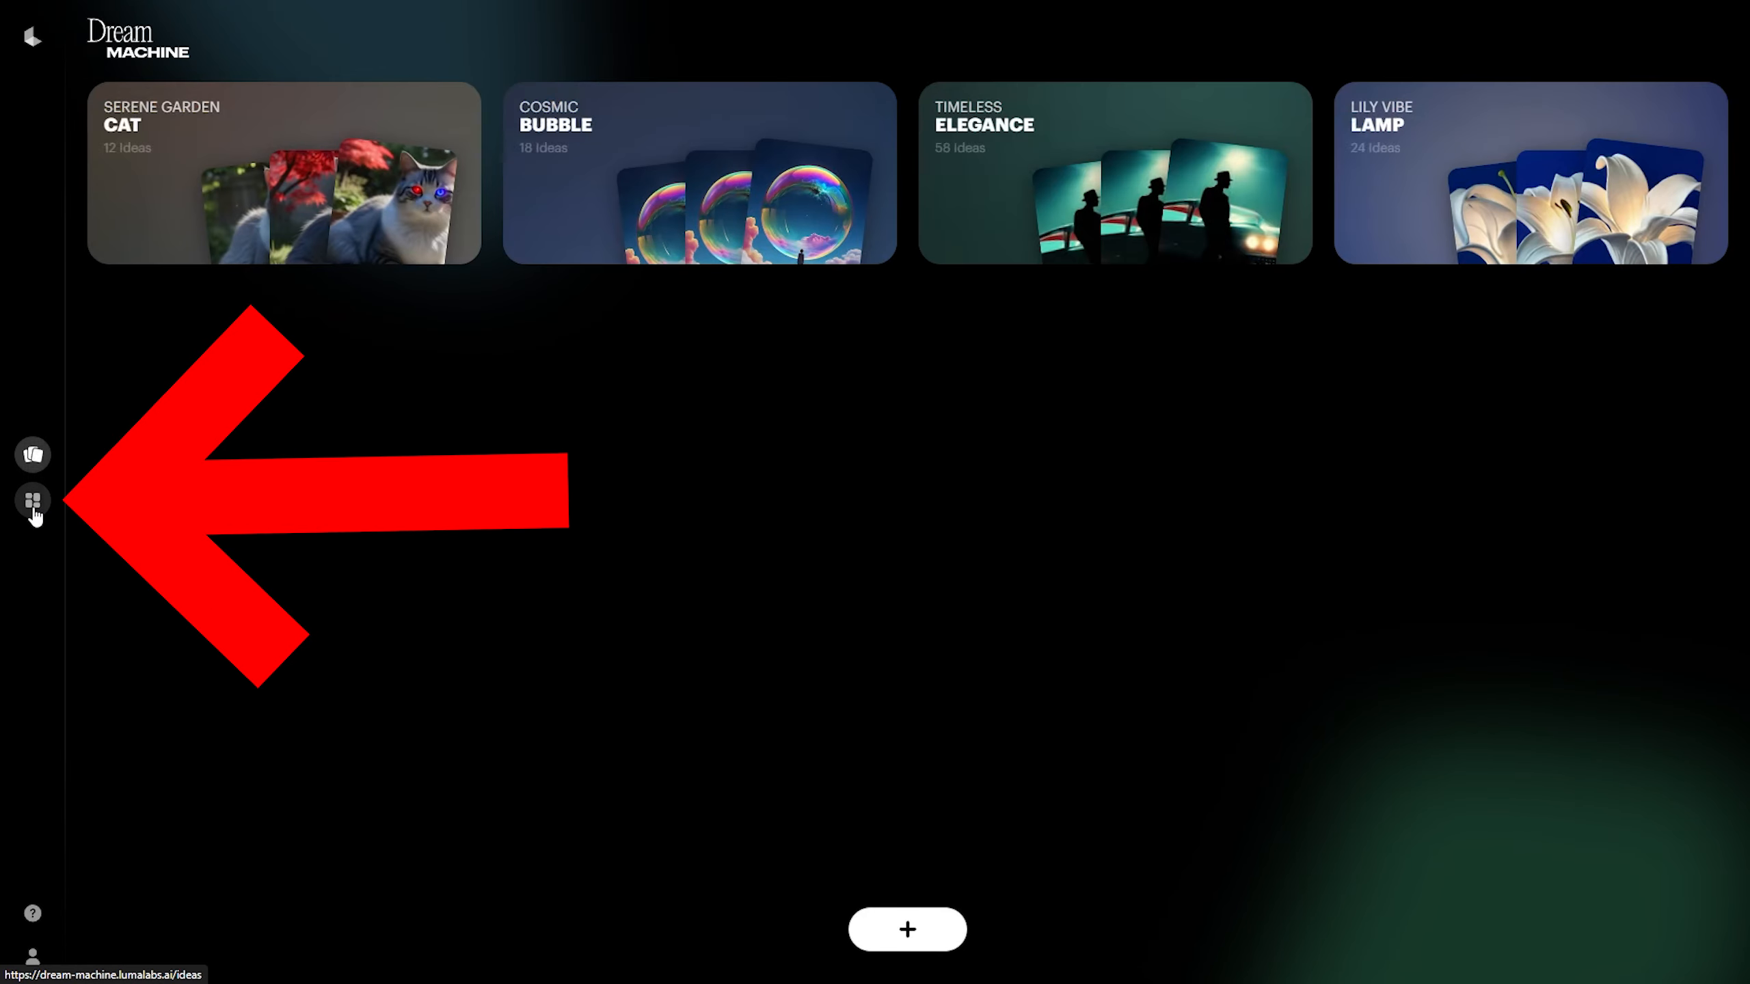
{"action": "left_click", "coordinate": [32, 507]}
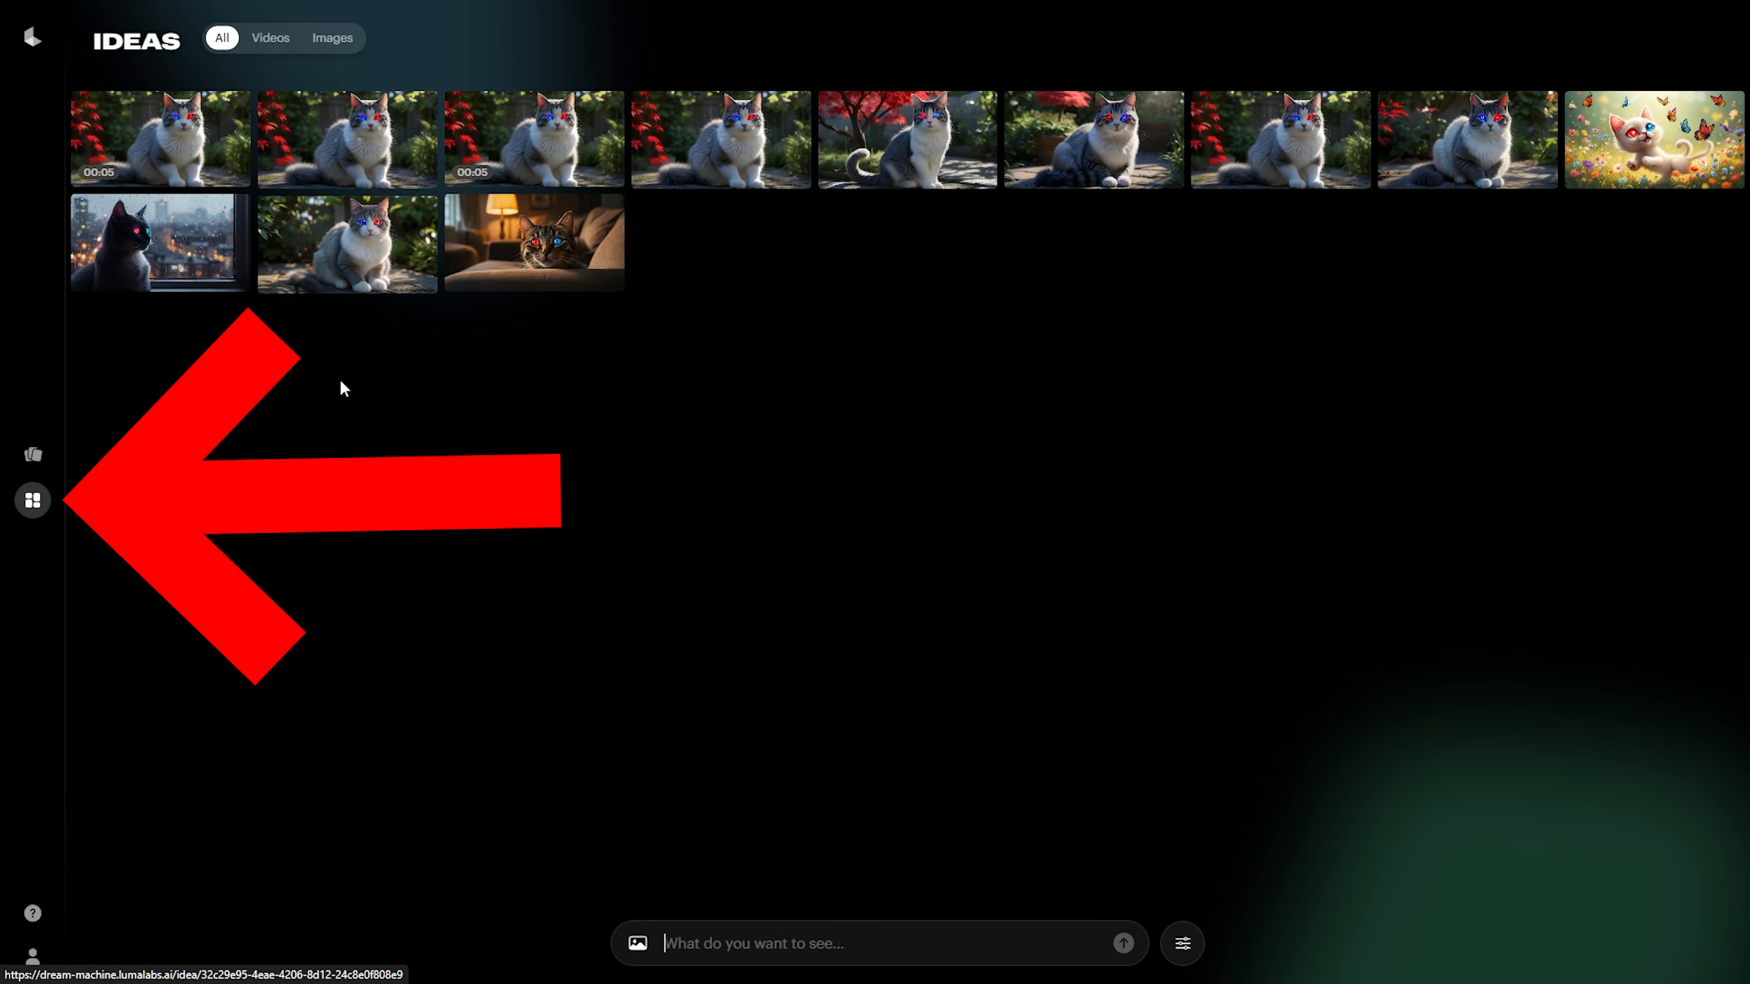
{"action": "left_click", "coordinate": [44, 468]}
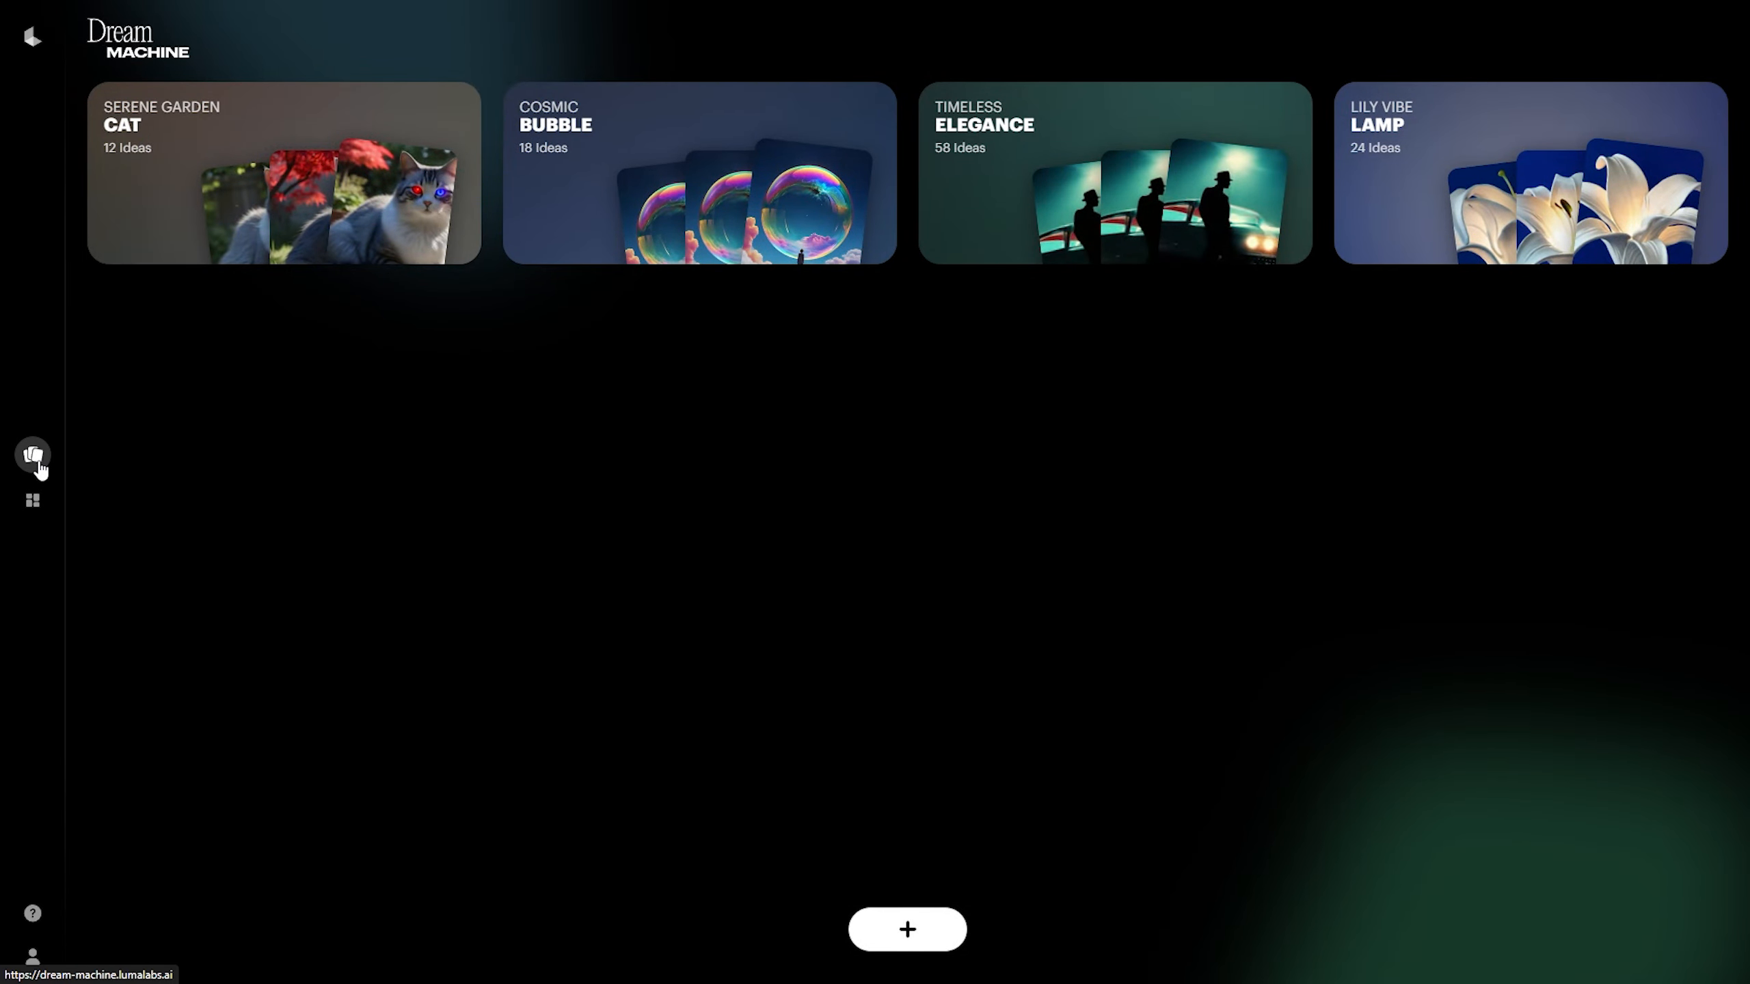
Browse the Cosmic Bubble sample board down to its last videos.
{"action": "left_click", "coordinate": [874, 100]}
{"action": "left_click_drag", "start_coordinate": [1742, 672], "coordinate": [1745, 869]}
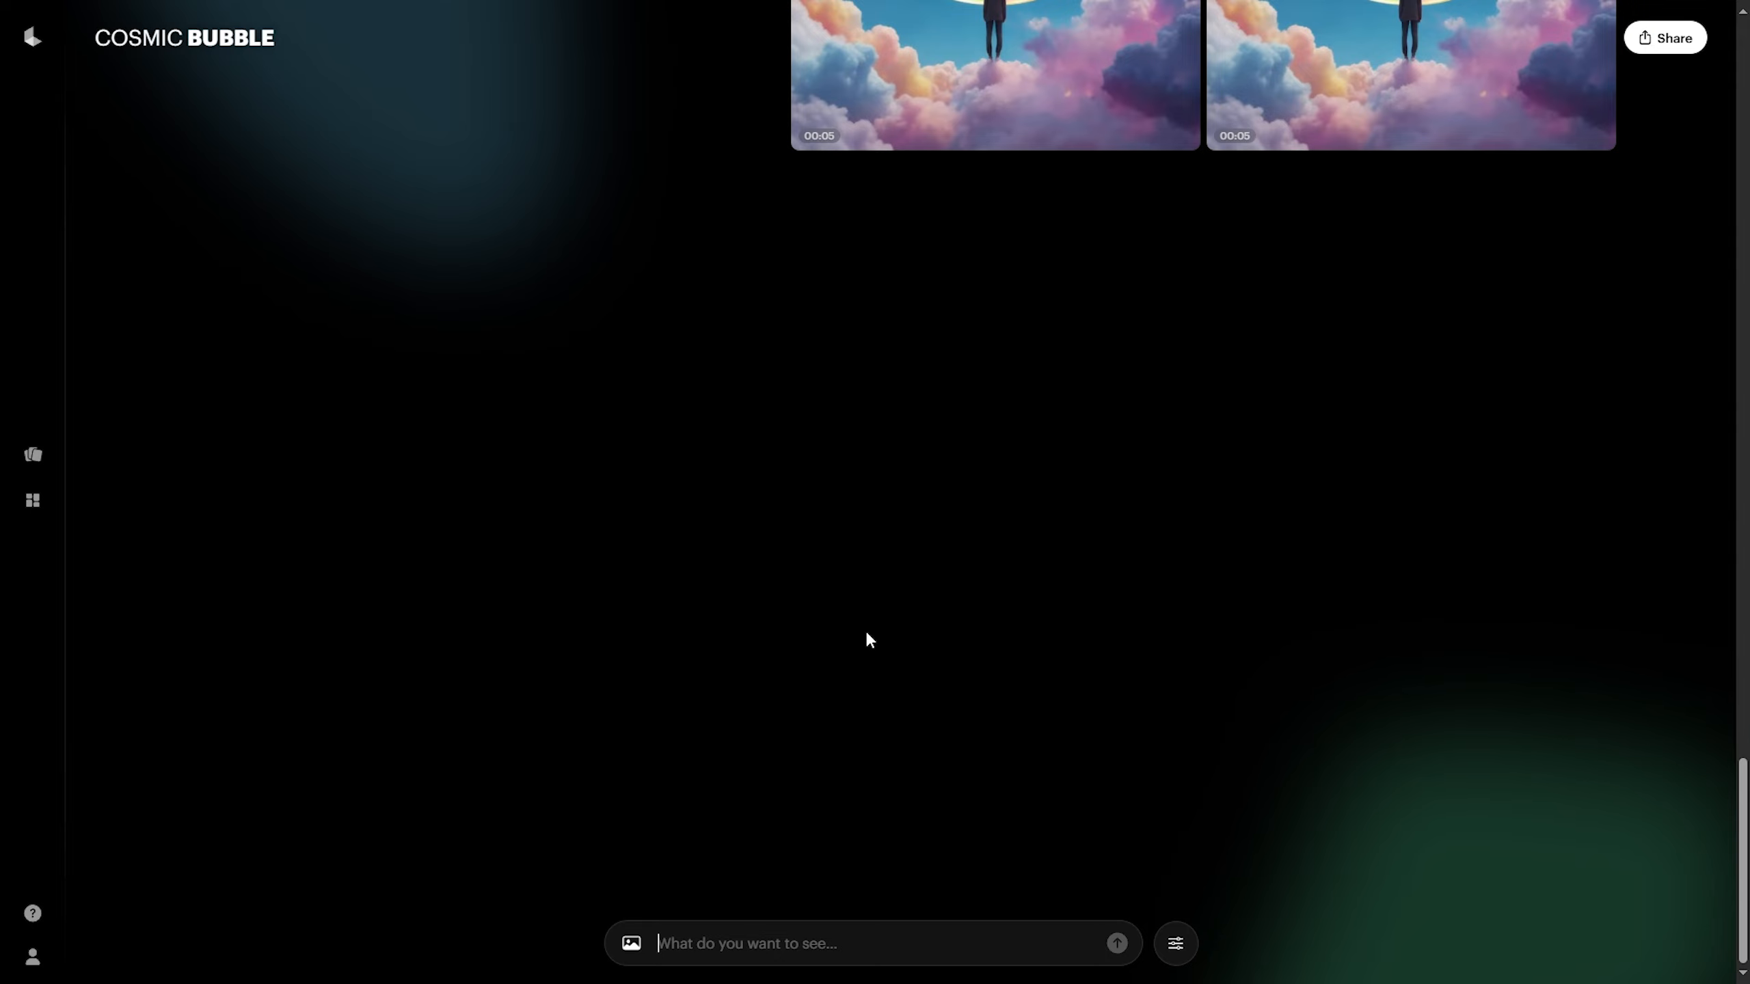
Open the account page with the subscription and usage details.
{"action": "left_click", "coordinate": [32, 955]}
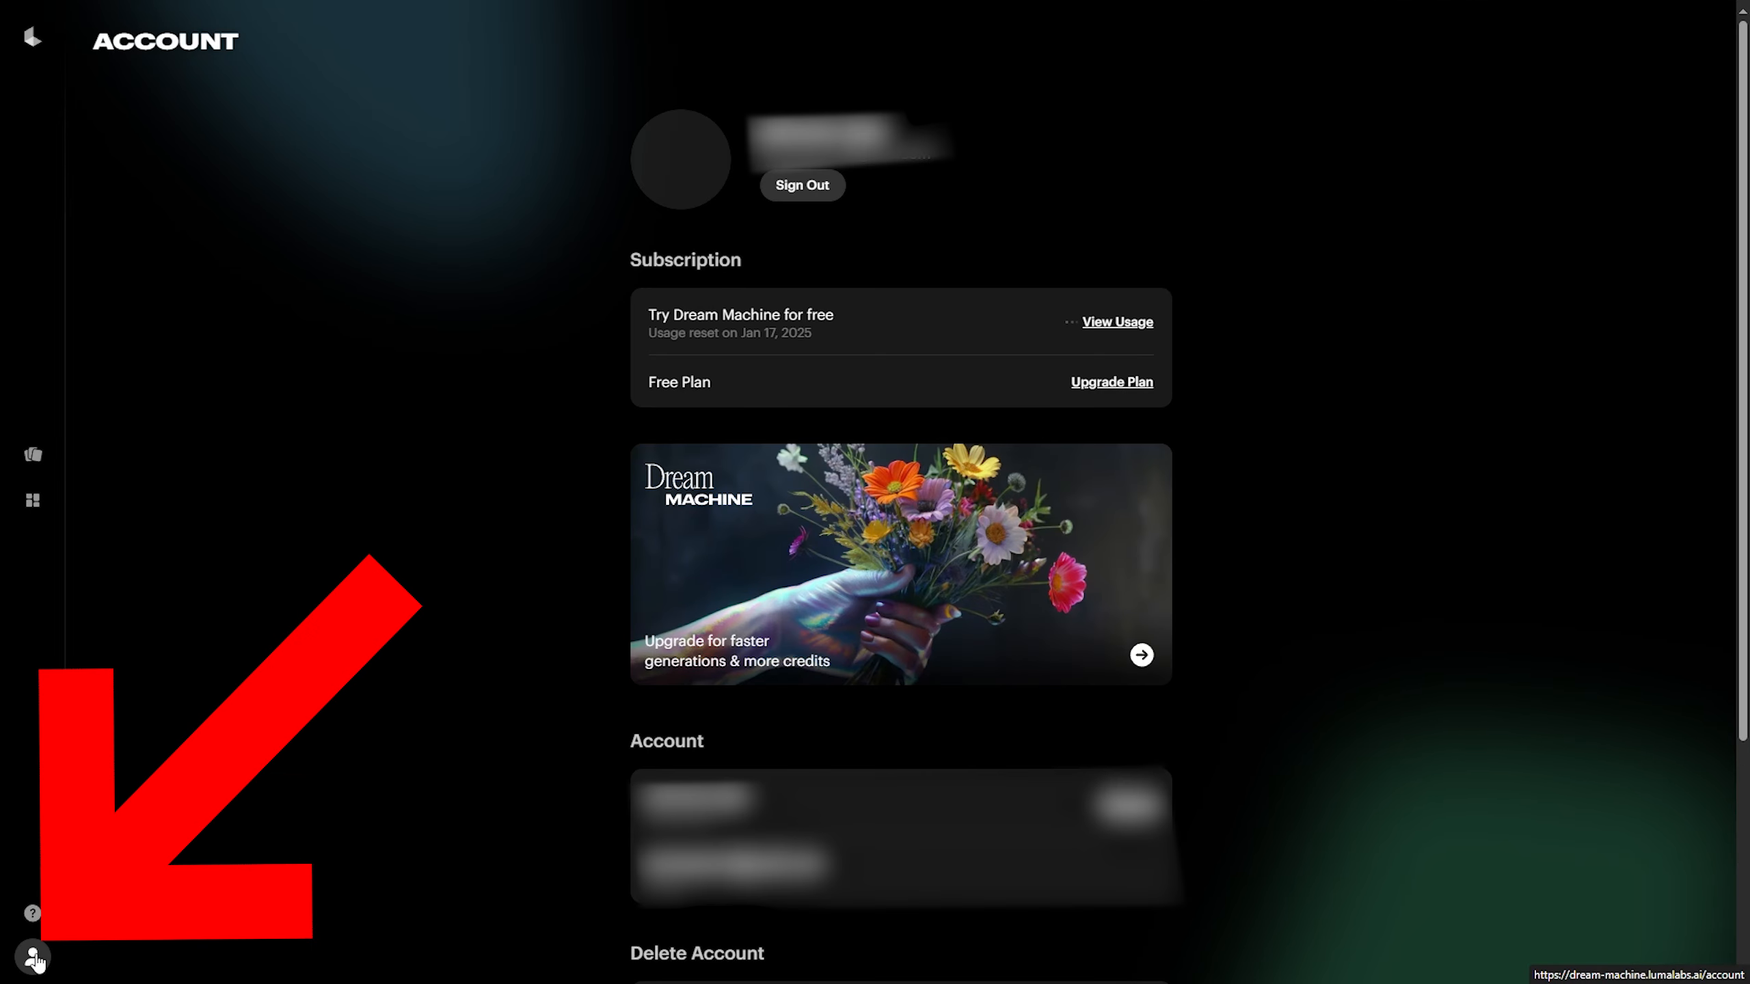